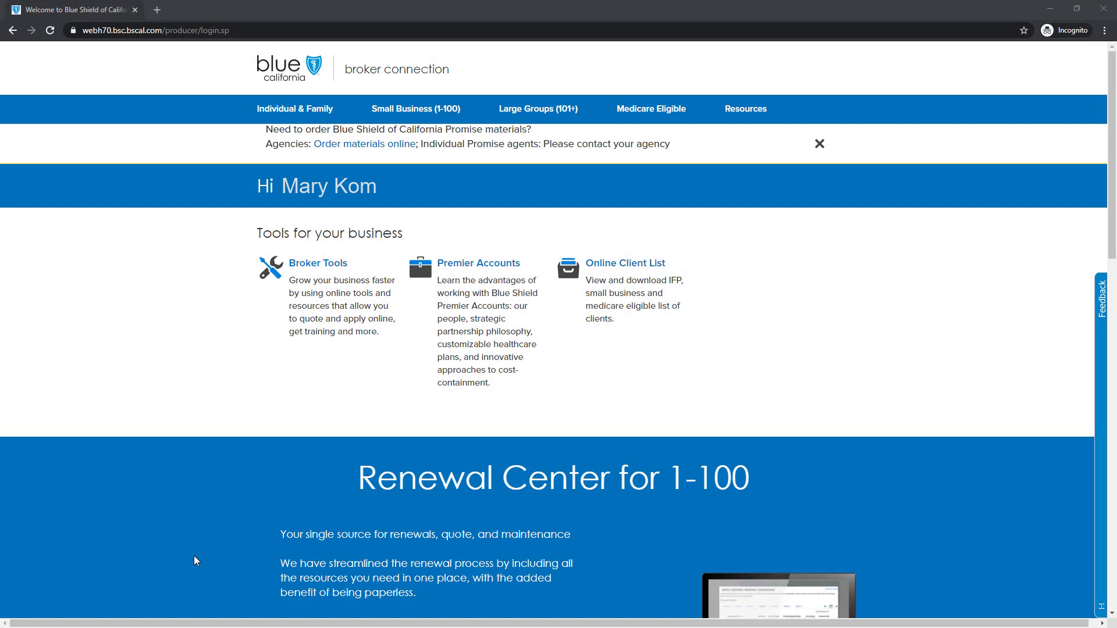
Step: Start an individual enrollment from the Individual & Family menu to open the broker dashboard
click(296, 116)
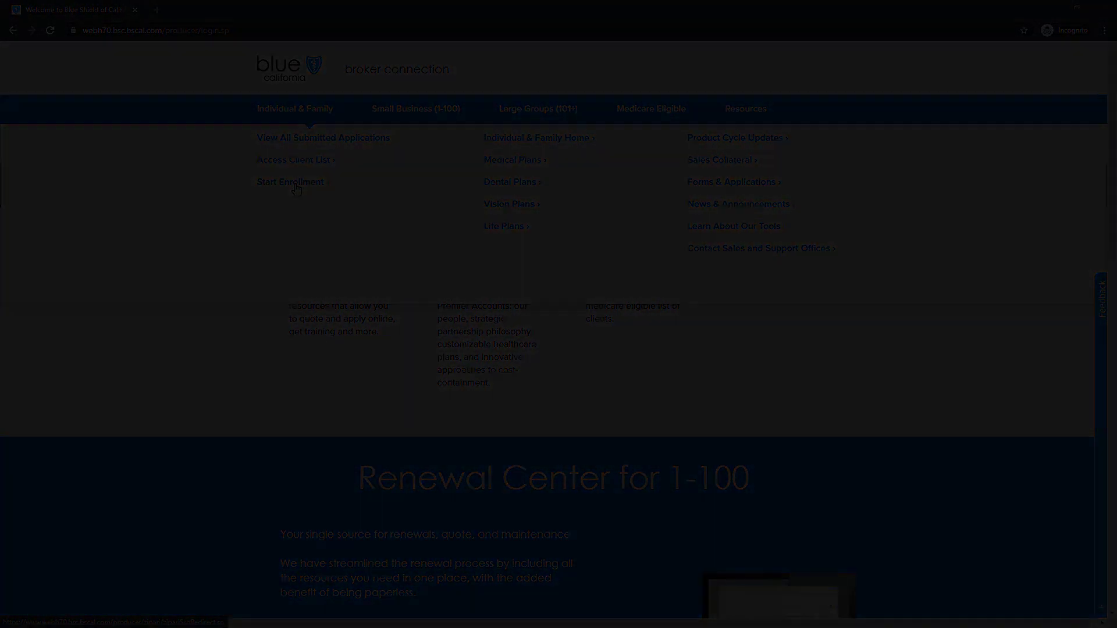
click(291, 182)
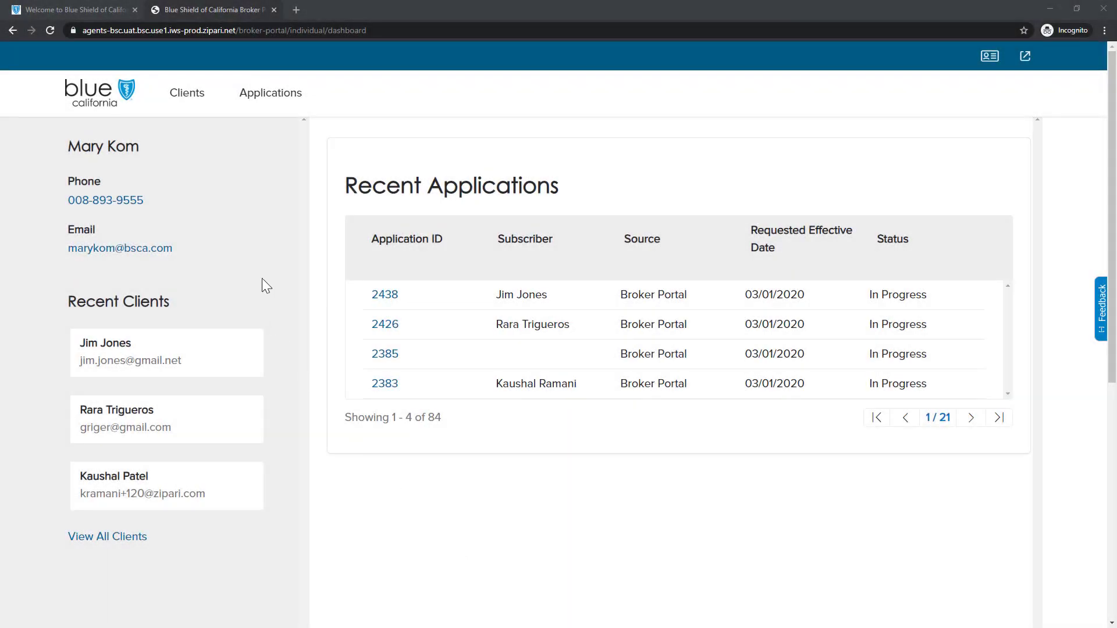
Step: Add a new client with first and last name, save it, and view the client's profile
click(195, 96)
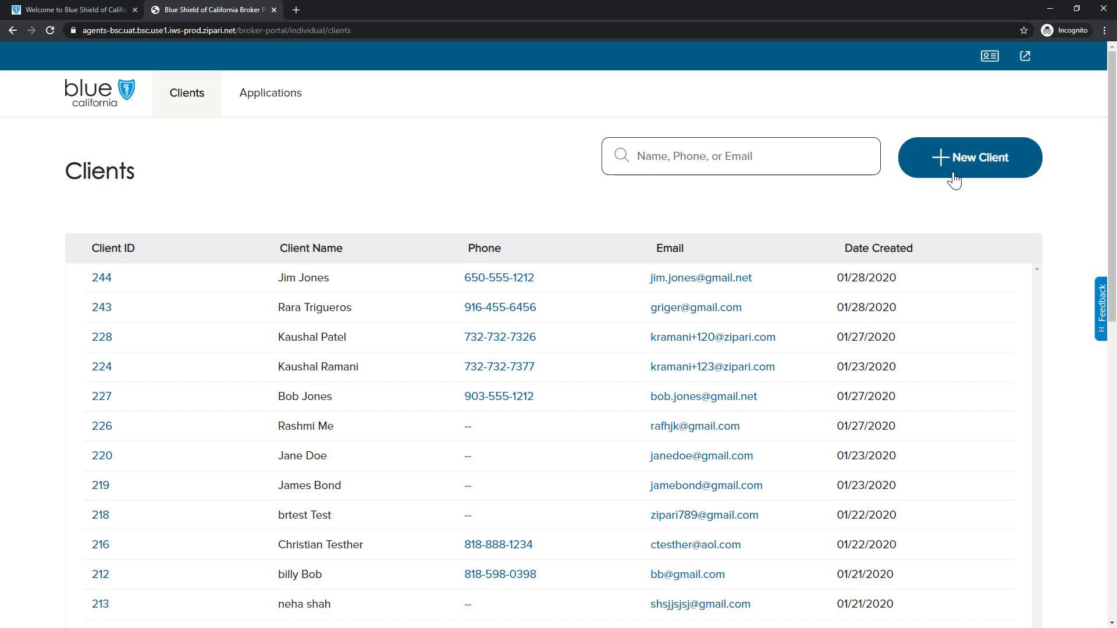
click(954, 181)
click(950, 180)
text(Rose)
click(855, 259)
text(Doss)
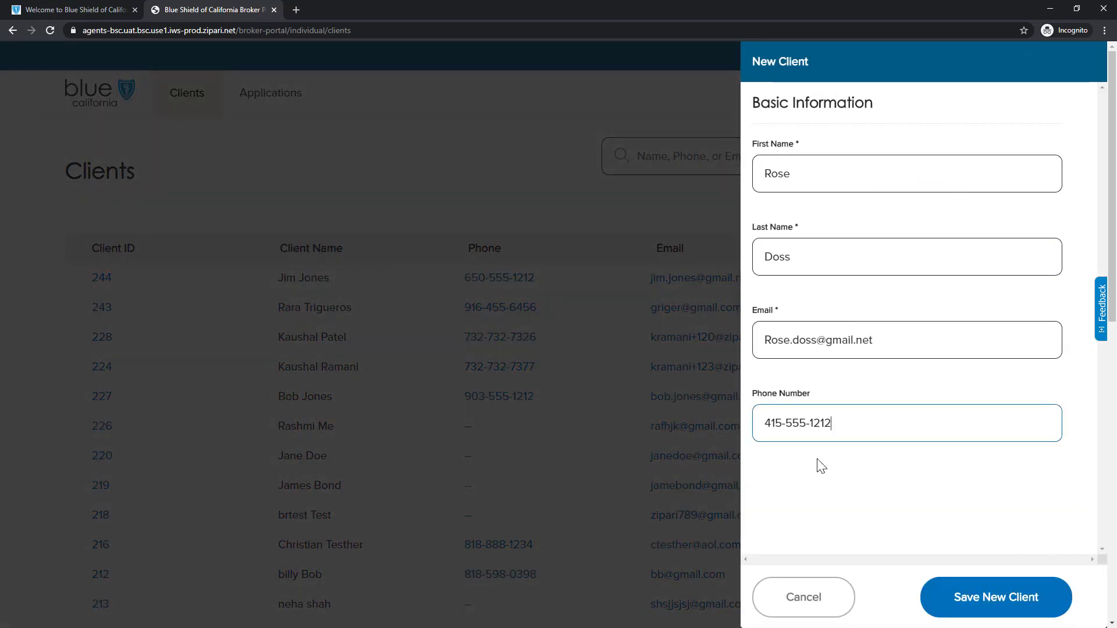
click(972, 591)
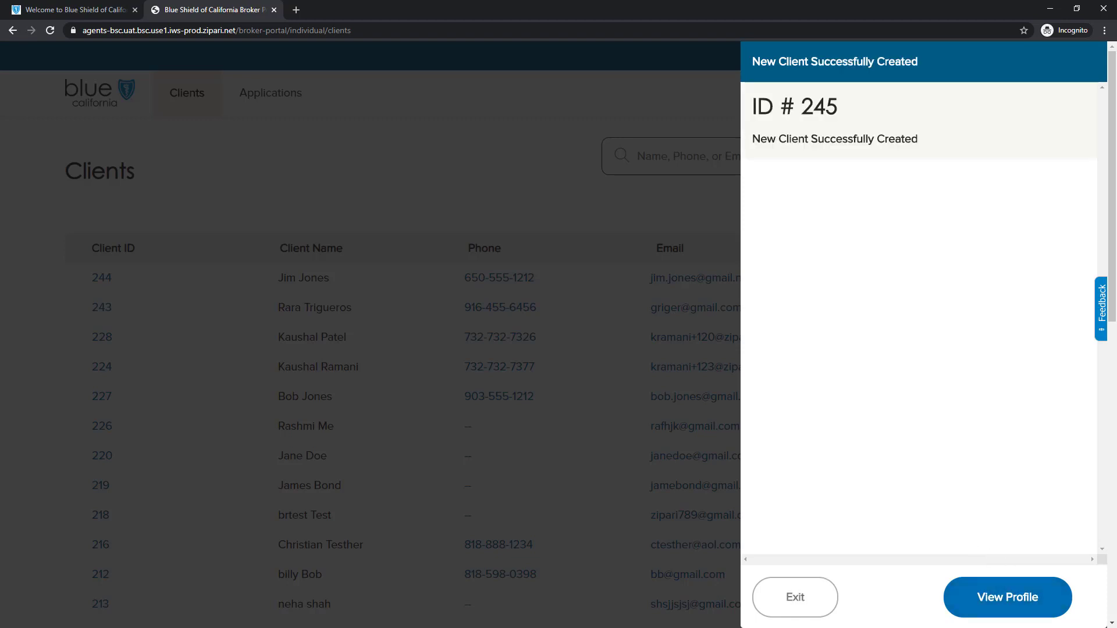
click(1005, 603)
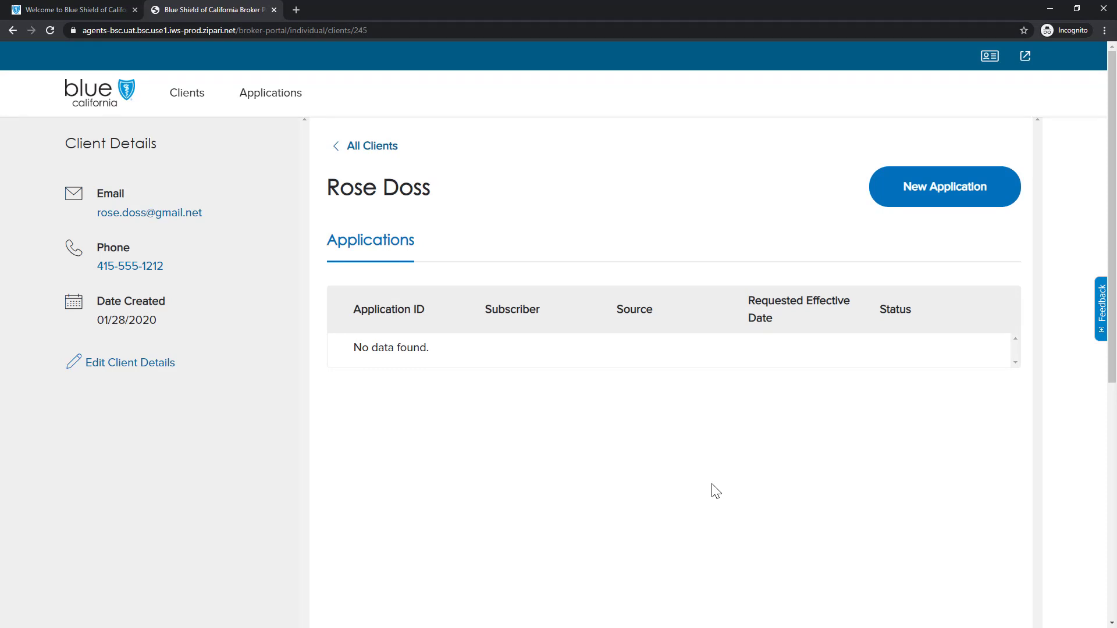
Step: Start a new application with San Francisco county and Medical coverage type
click(921, 203)
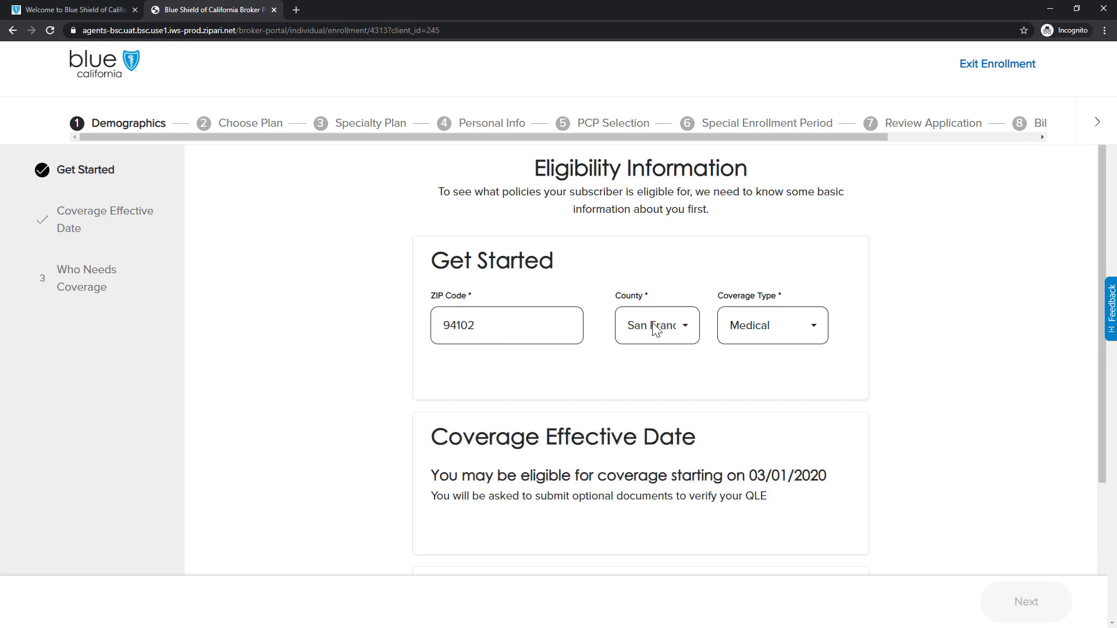
click(657, 329)
click(664, 368)
click(791, 333)
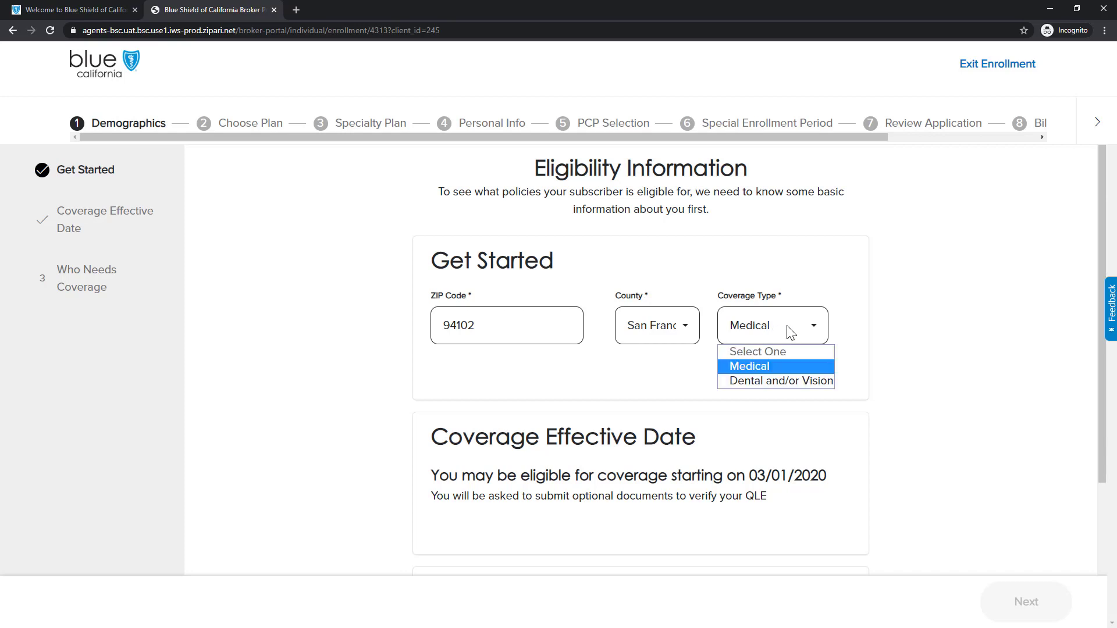
click(785, 365)
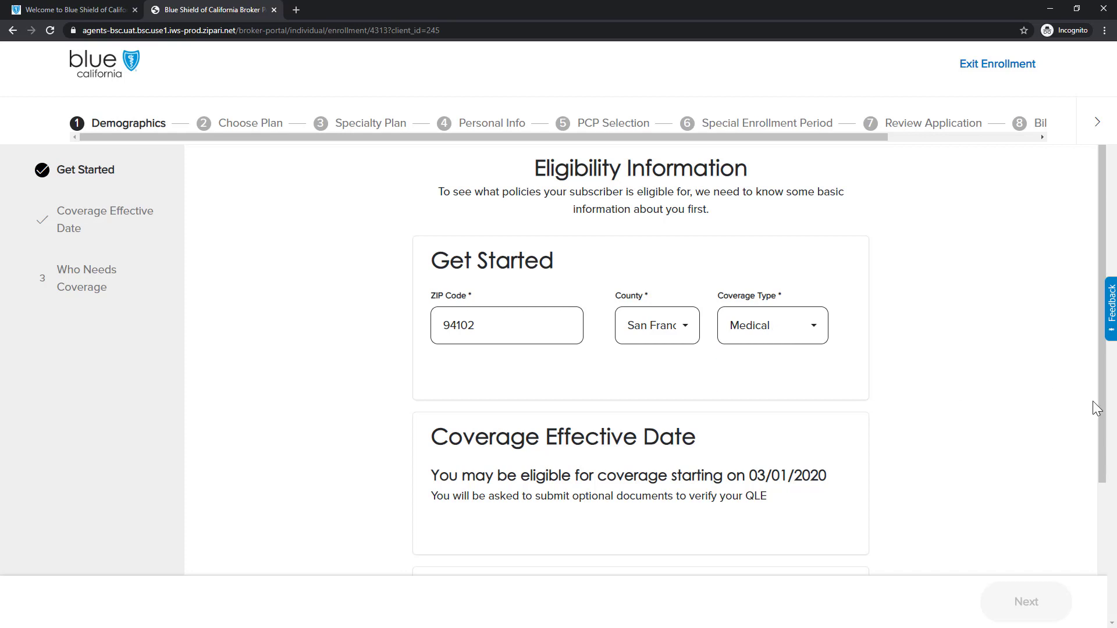
Step: Add the Subscriber under Who Needs Coverage and enter the subscriber's date of birth
drag(1102, 423, 1083, 556)
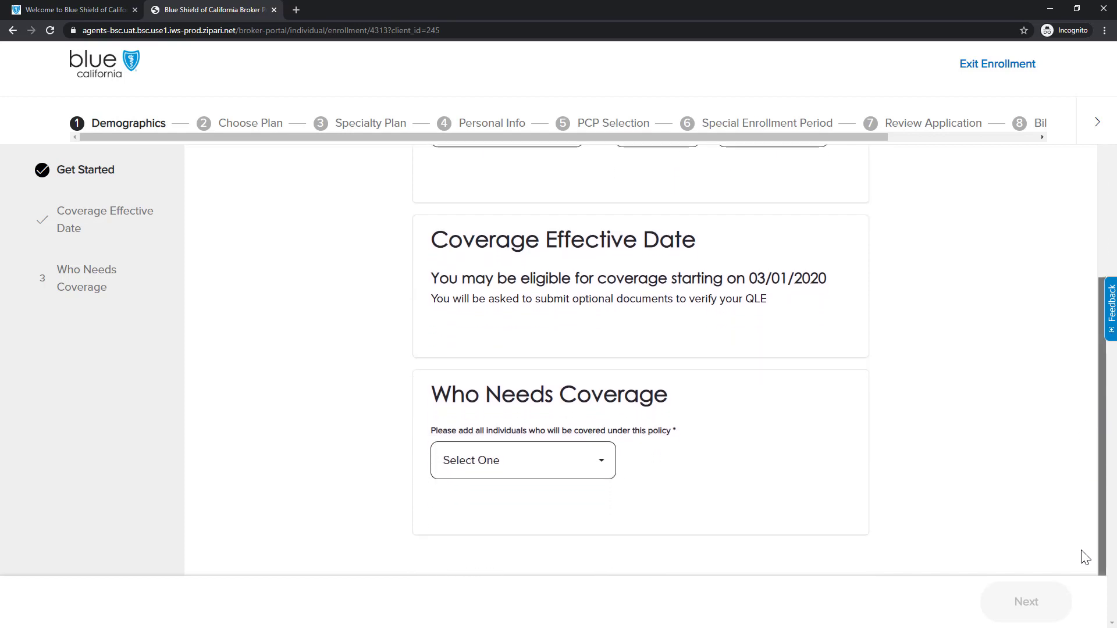
click(600, 464)
click(549, 501)
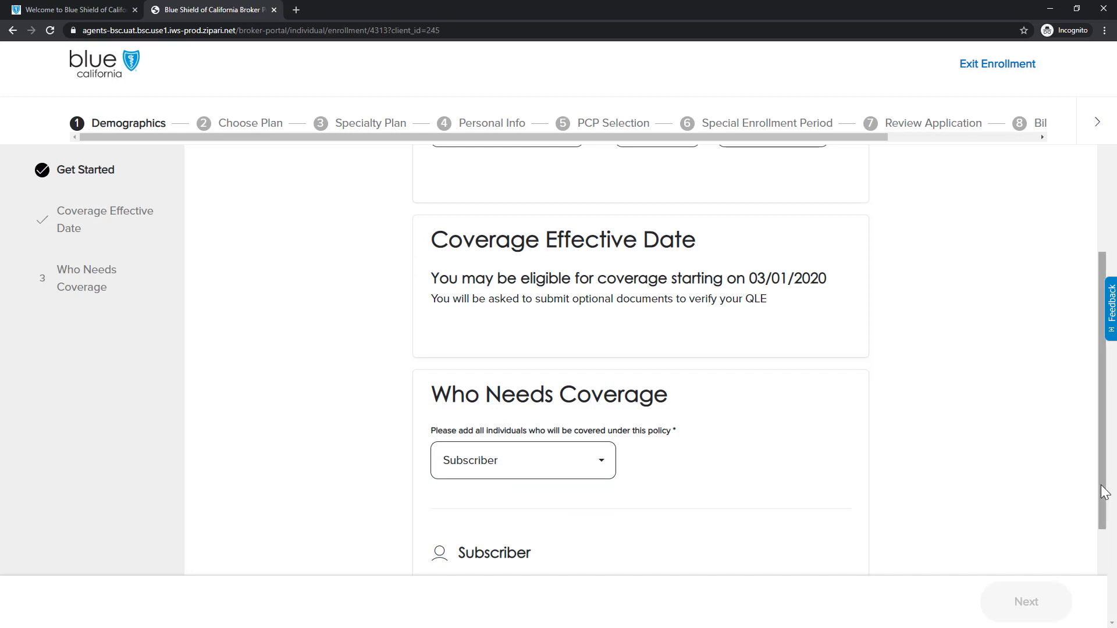
drag(1103, 491, 1104, 582)
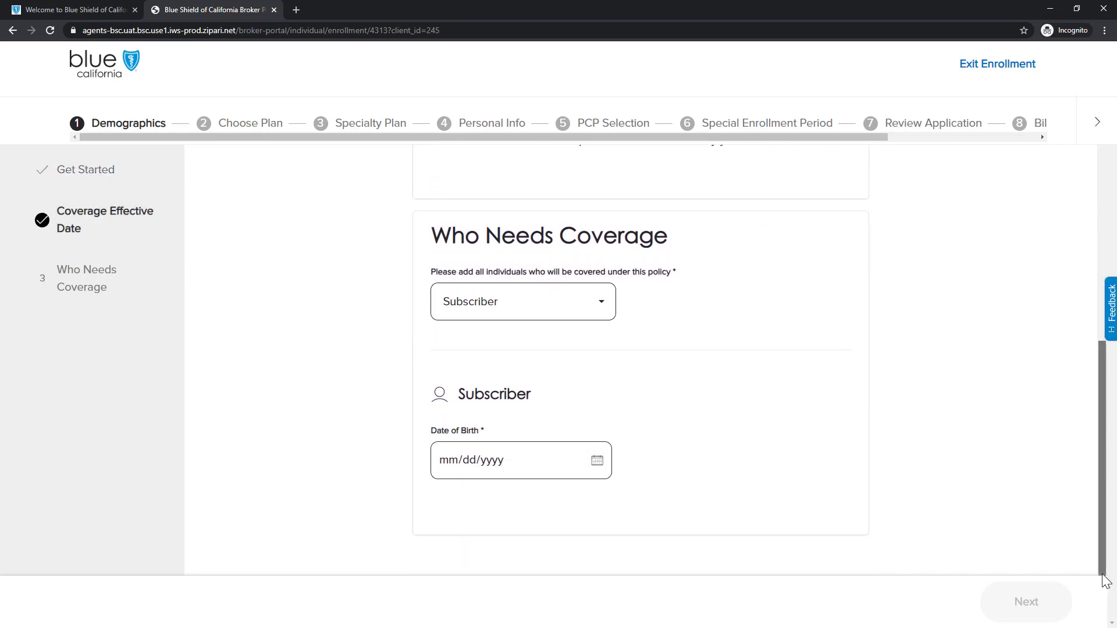
click(446, 461)
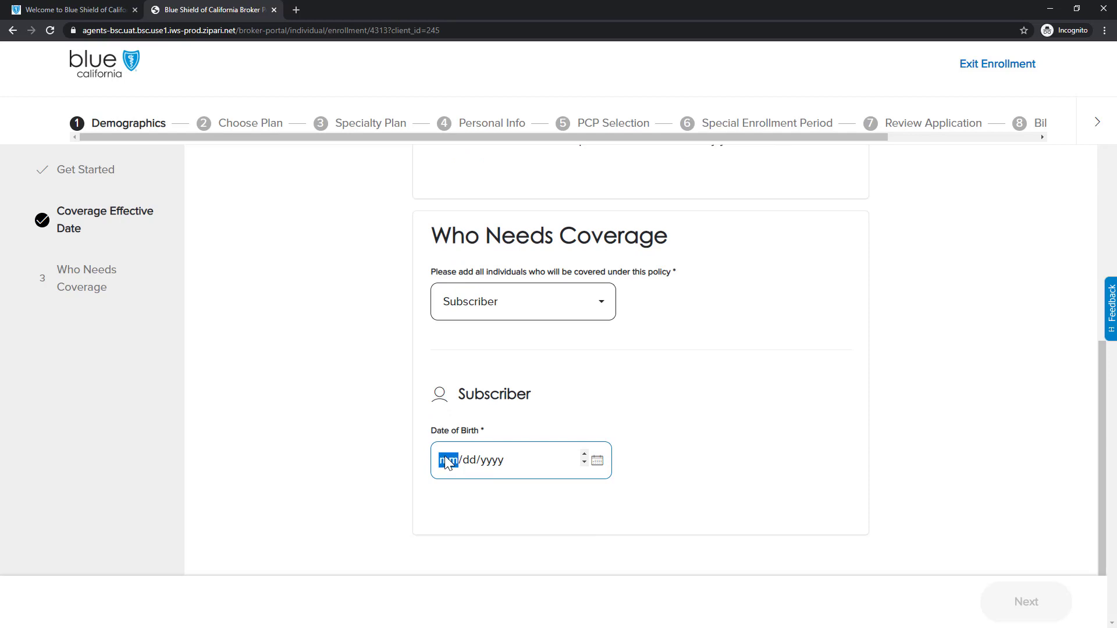
text(06041985)
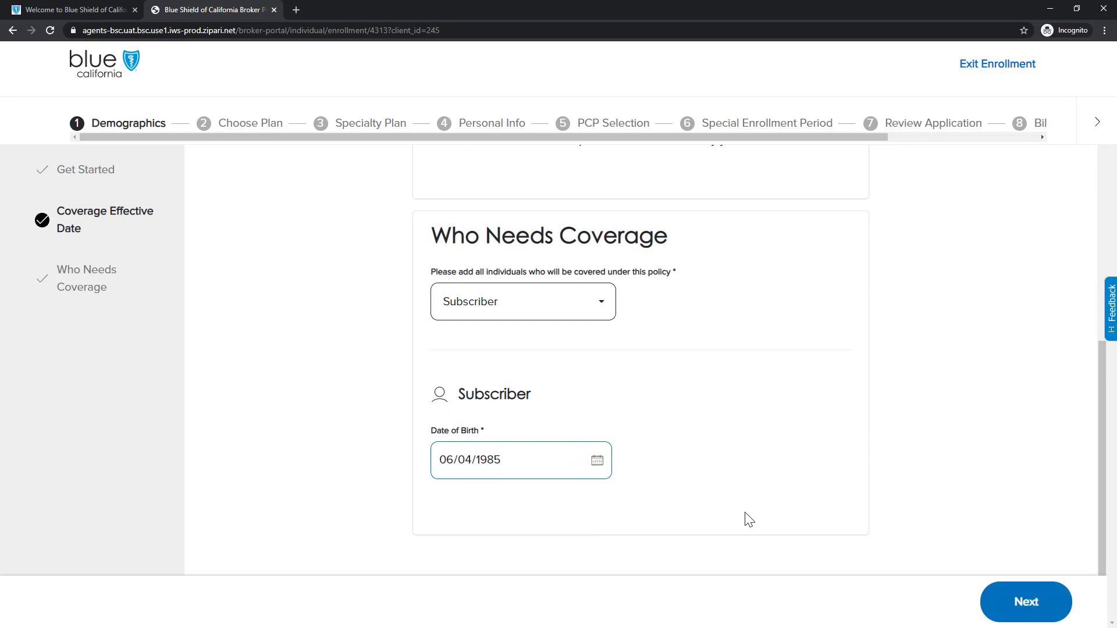
click(749, 519)
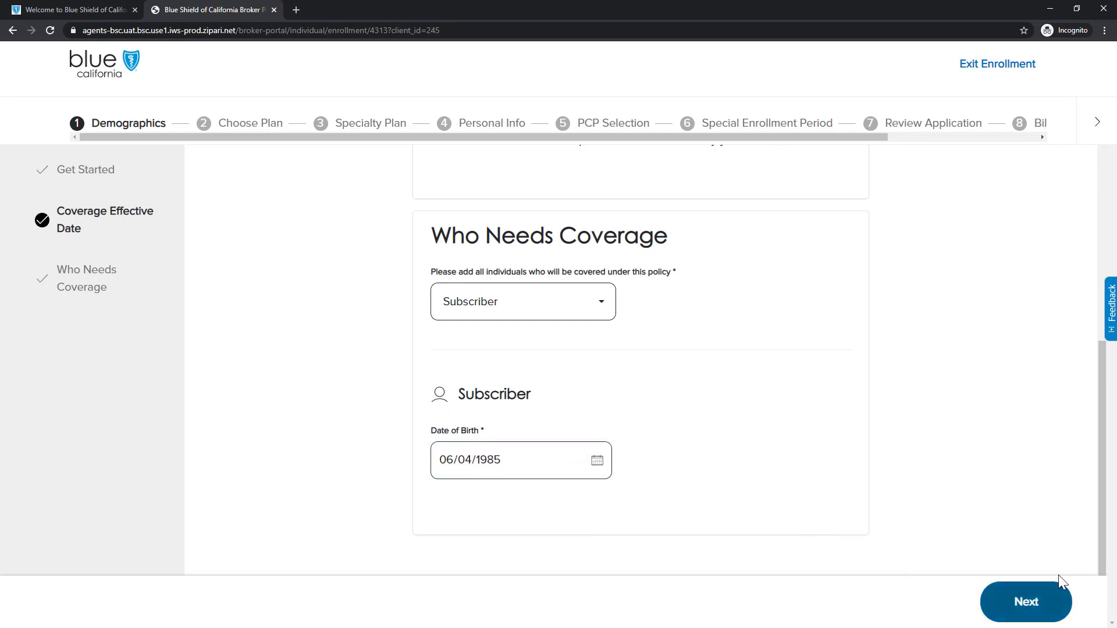
Step: Mark Minimum Coverage PPO, Bronze 60 HDHP PPO and Bronze 60 PPO for comparison
click(1011, 600)
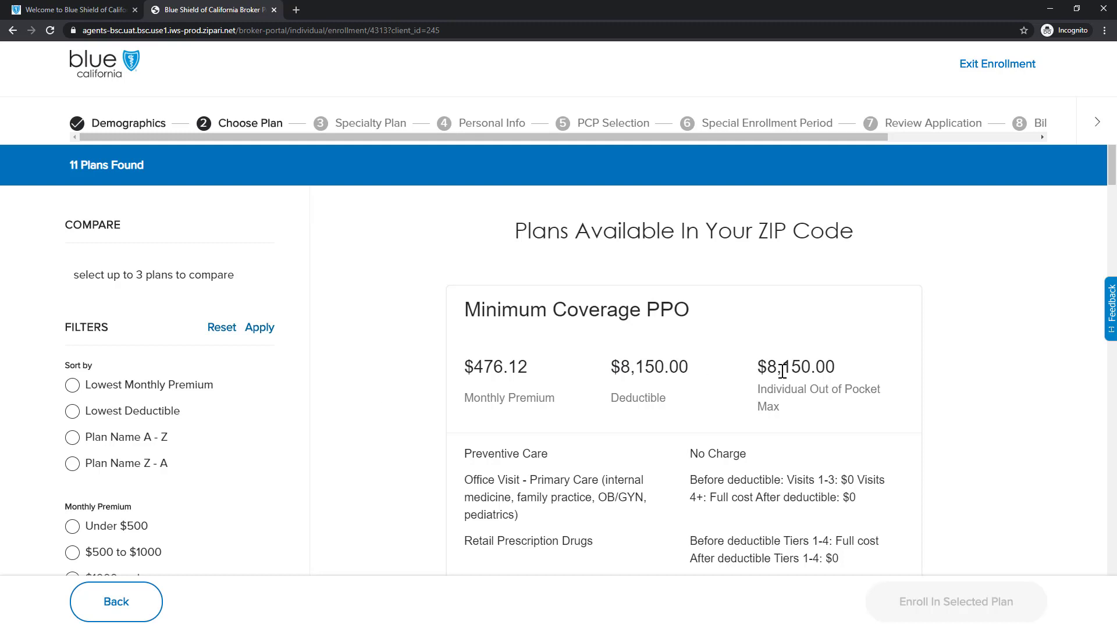
scroll(1112, 189, down, 4)
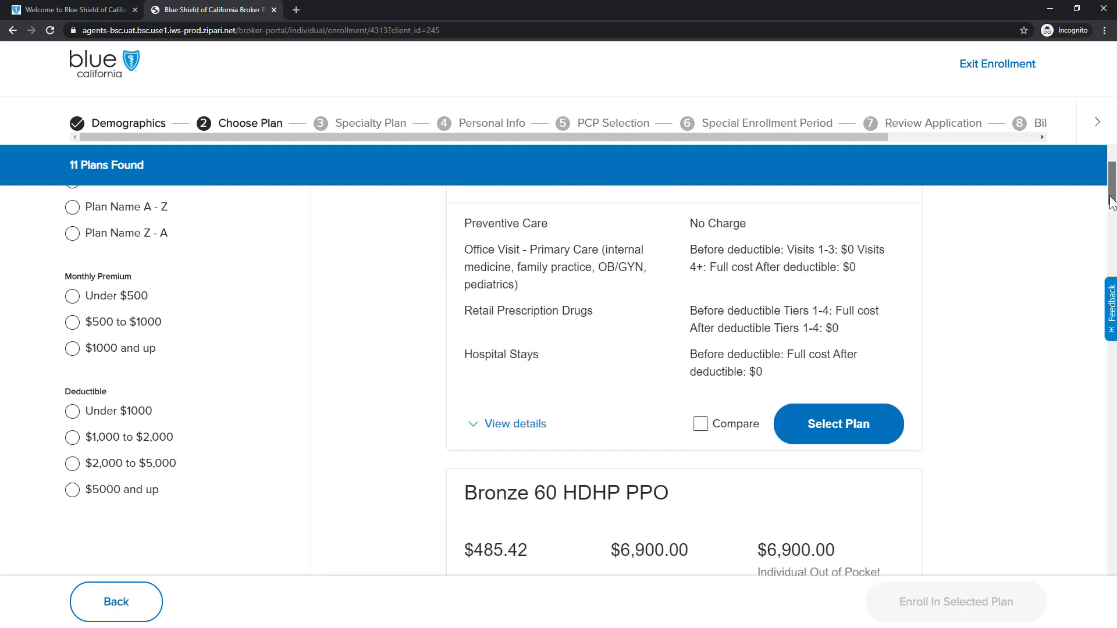
click(701, 419)
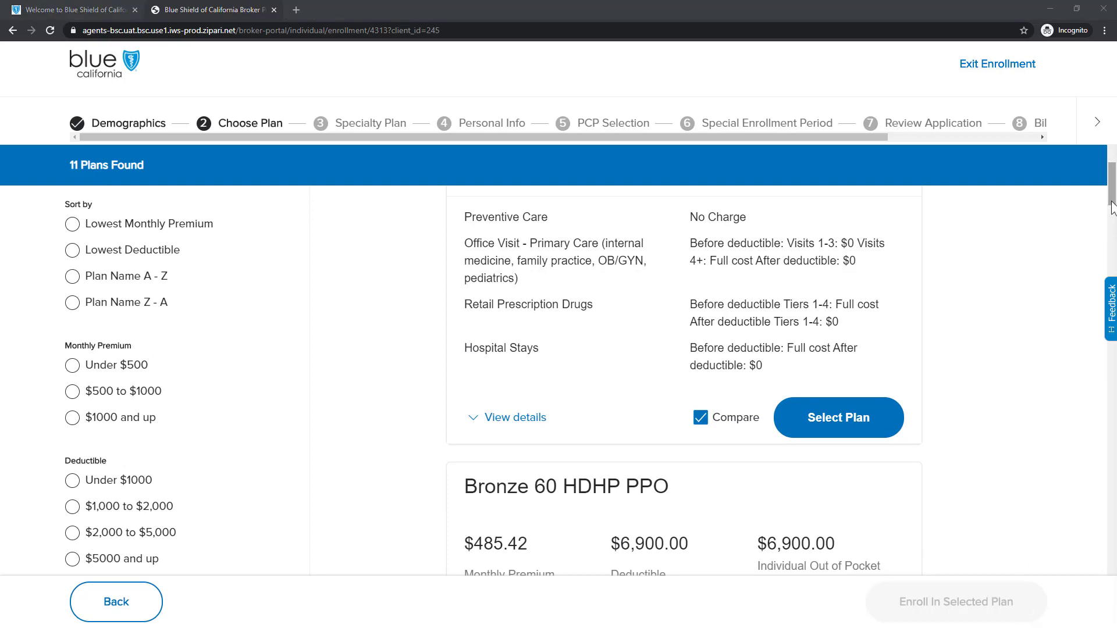
drag(1112, 206, 1113, 231)
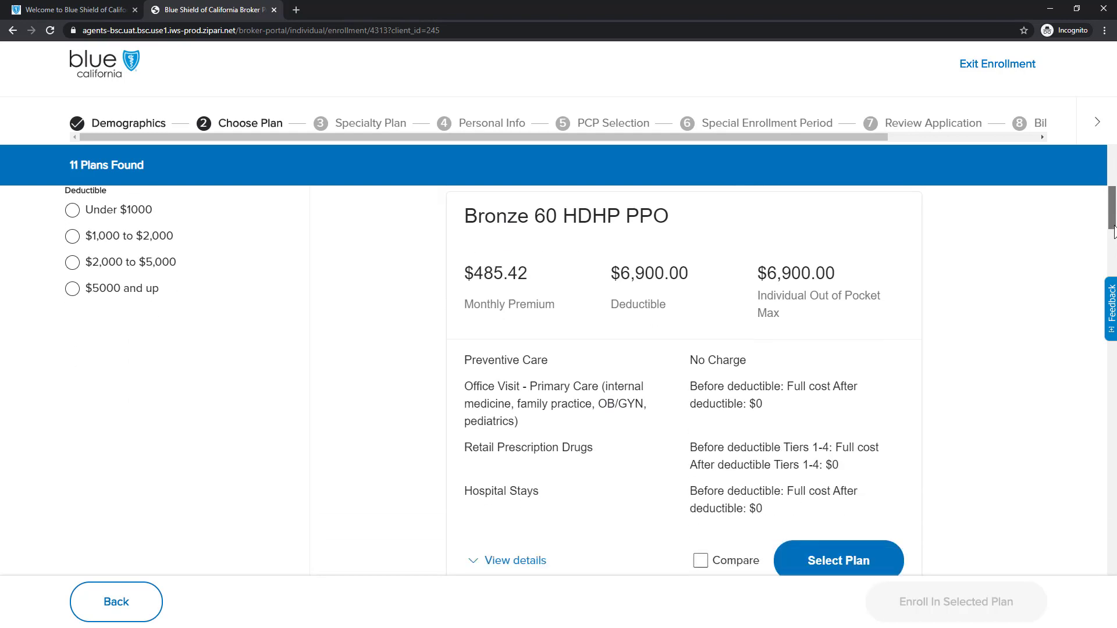
click(701, 561)
drag(1113, 223, 1109, 263)
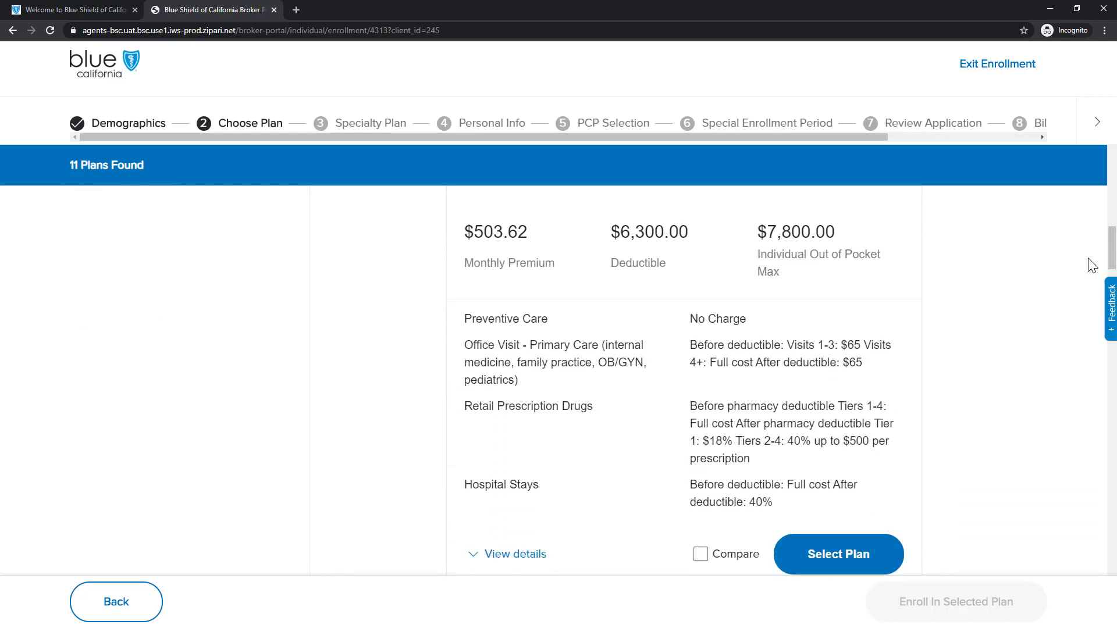
click(703, 558)
Step: View the three-plan comparison, then return to the full plan list
click(250, 230)
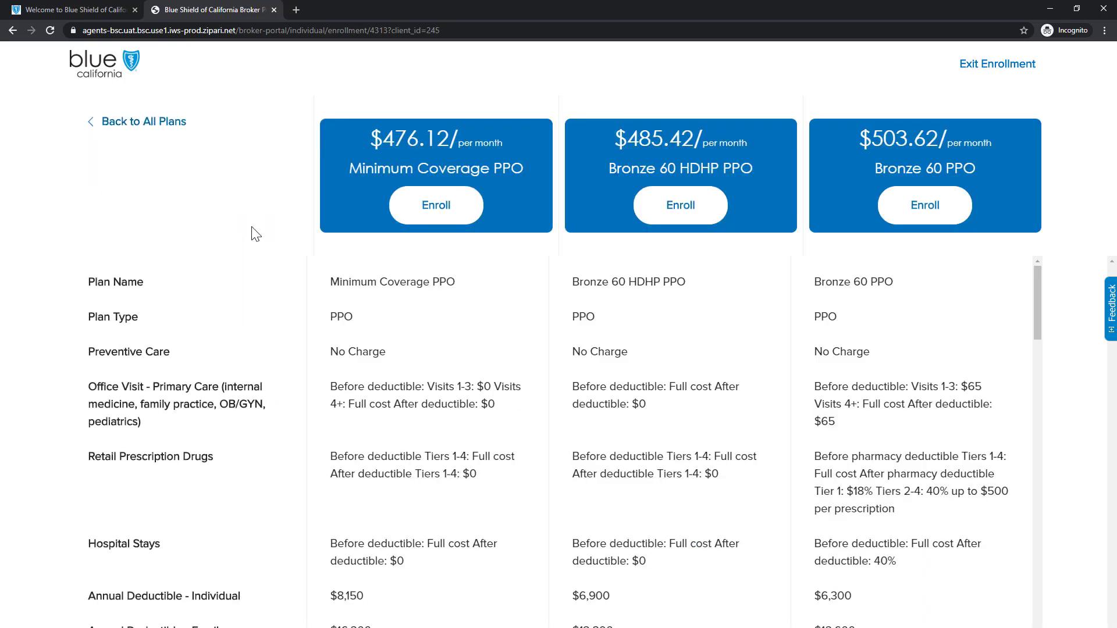
click(166, 123)
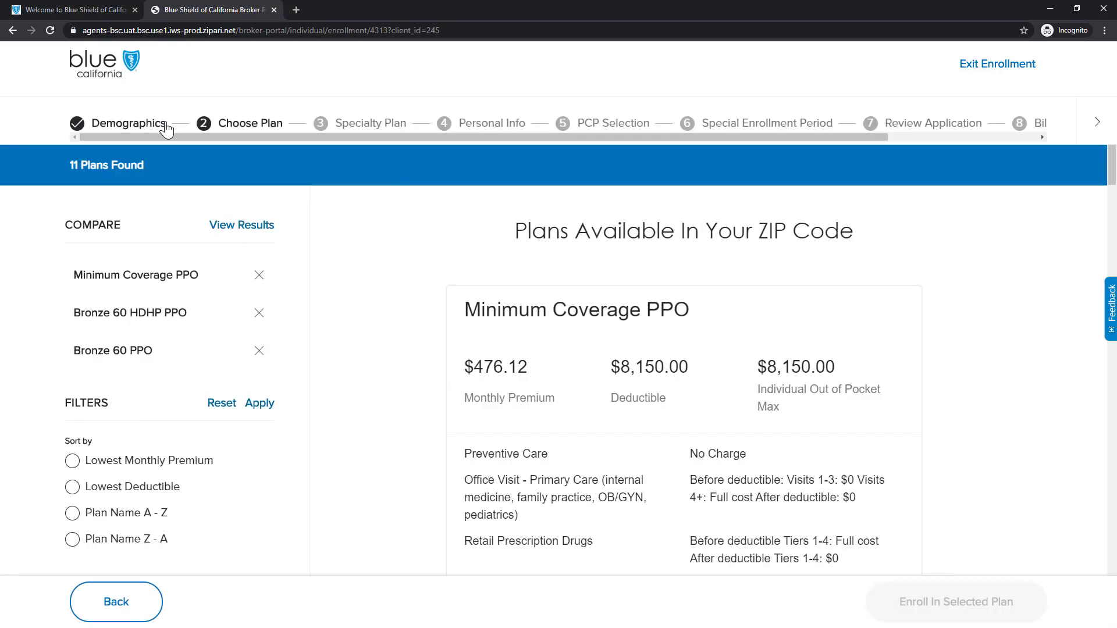
drag(1112, 173, 1113, 219)
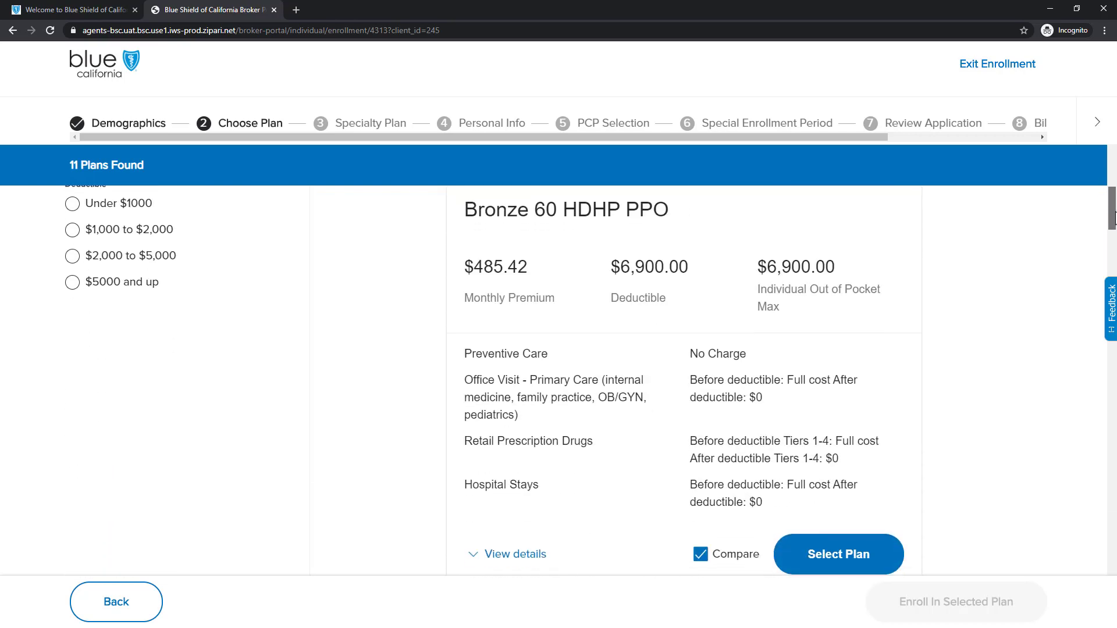
Step: Review the Bronze 60 HDHP PPO details and select that plan
click(525, 556)
scroll(527, 562, down, 4)
scroll(526, 561, down, 1)
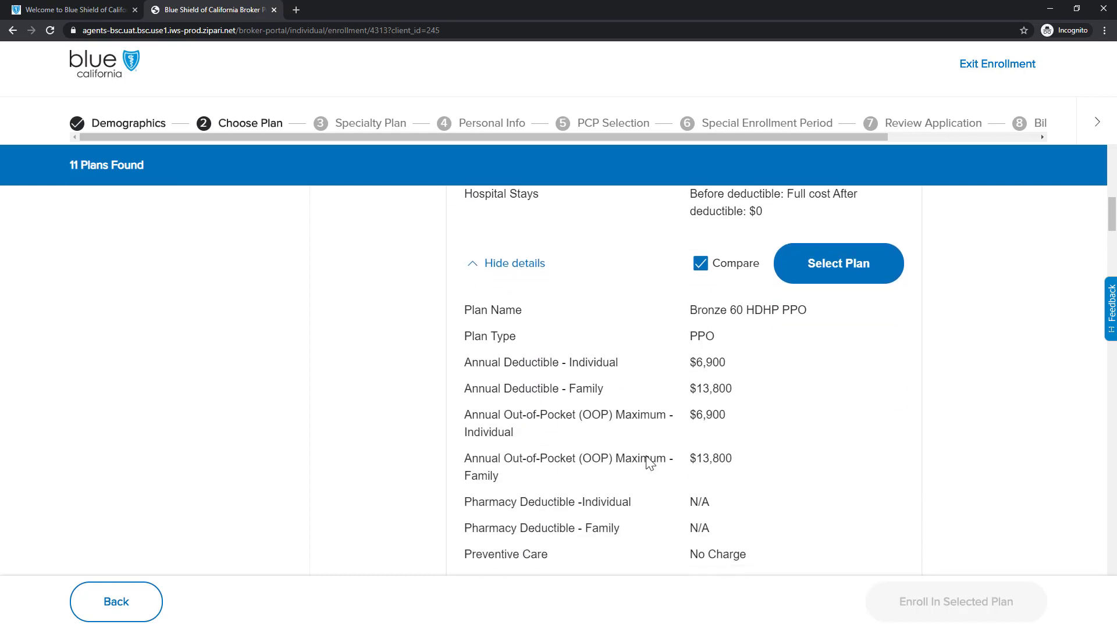
click(517, 269)
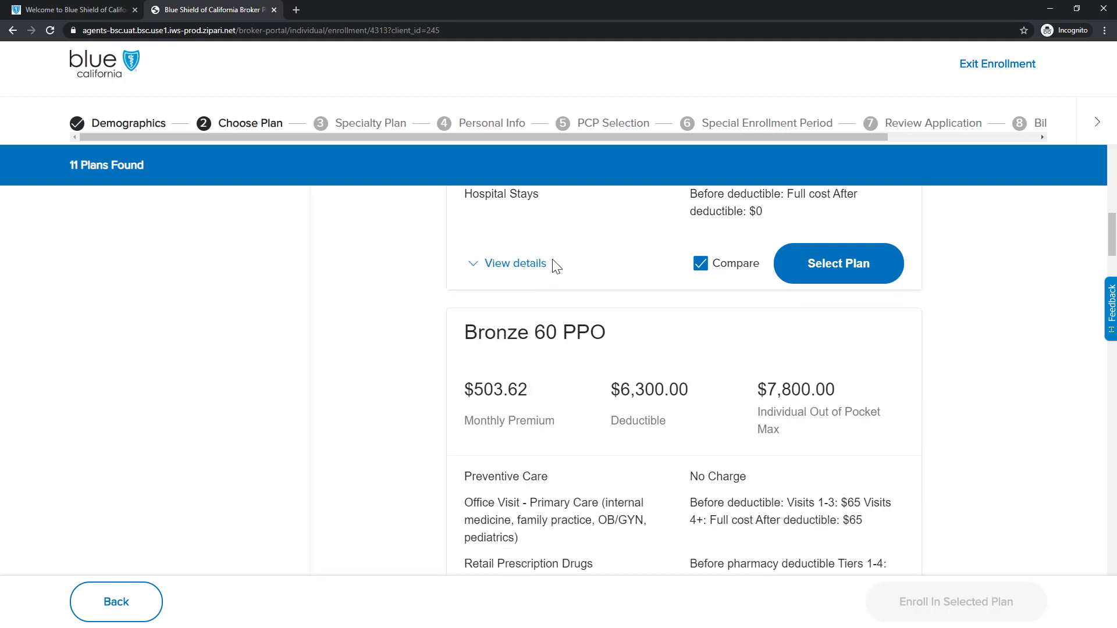
click(799, 274)
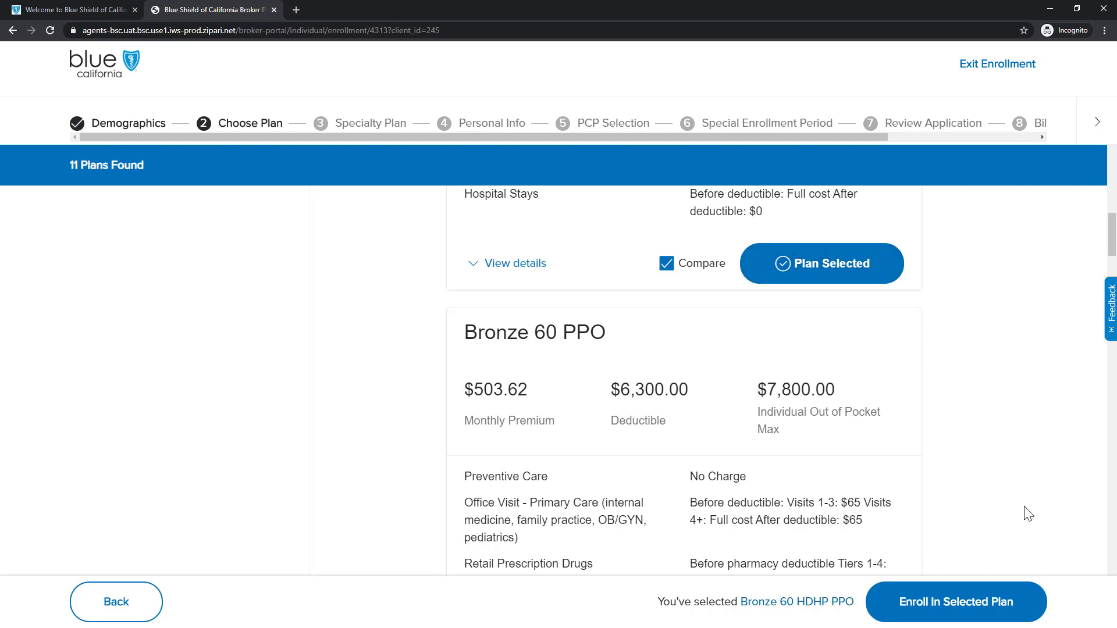
Step: Enroll in Bronze 60 HDHP PPO and add the bundled Specialty Duo Dental + Vision plan
click(997, 611)
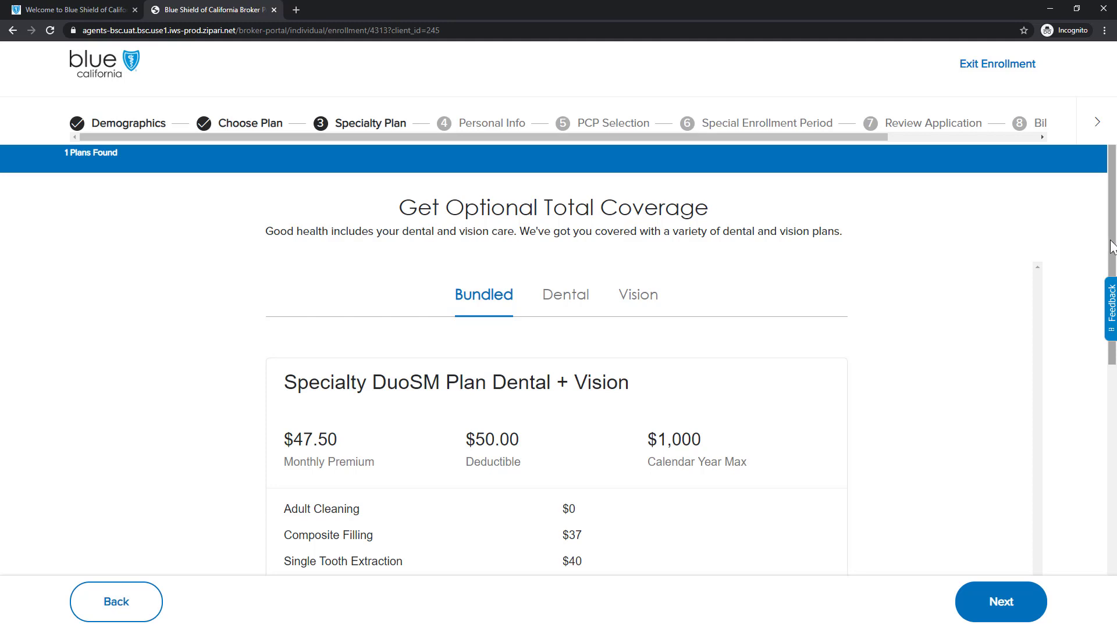
drag(1111, 247, 1111, 315)
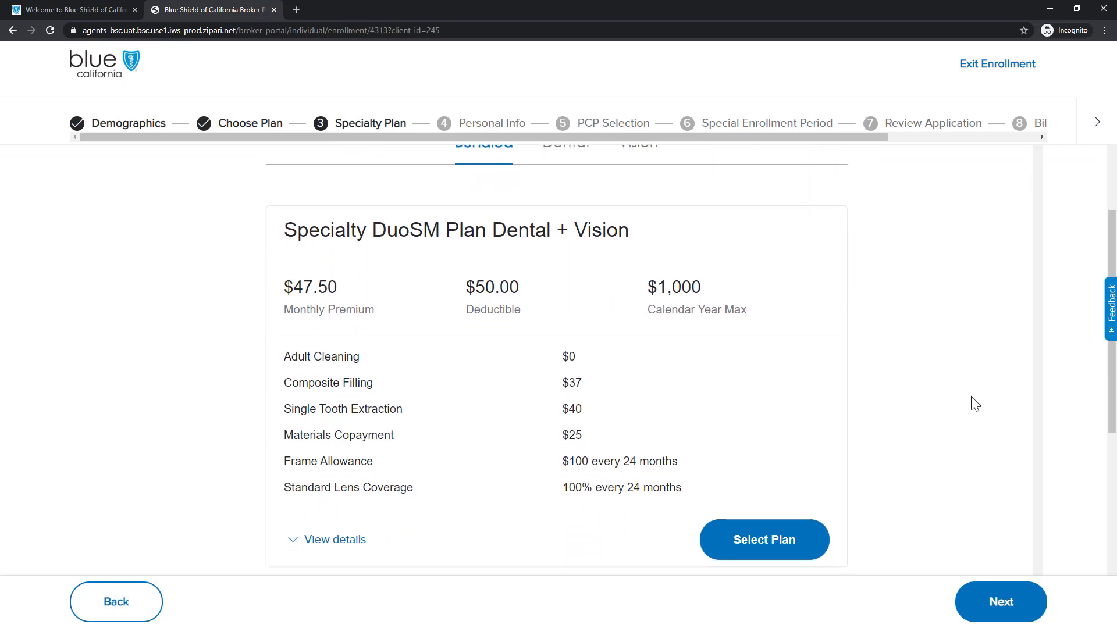
click(804, 545)
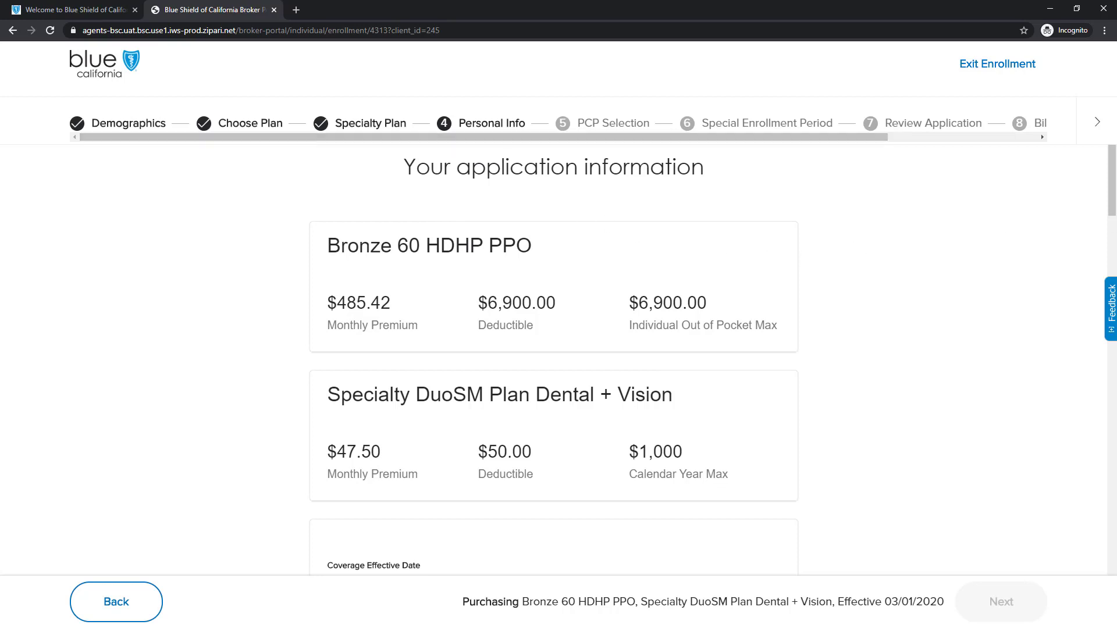
Step: Replace the home street address with the USPS-standardized record
drag(1112, 202, 1112, 271)
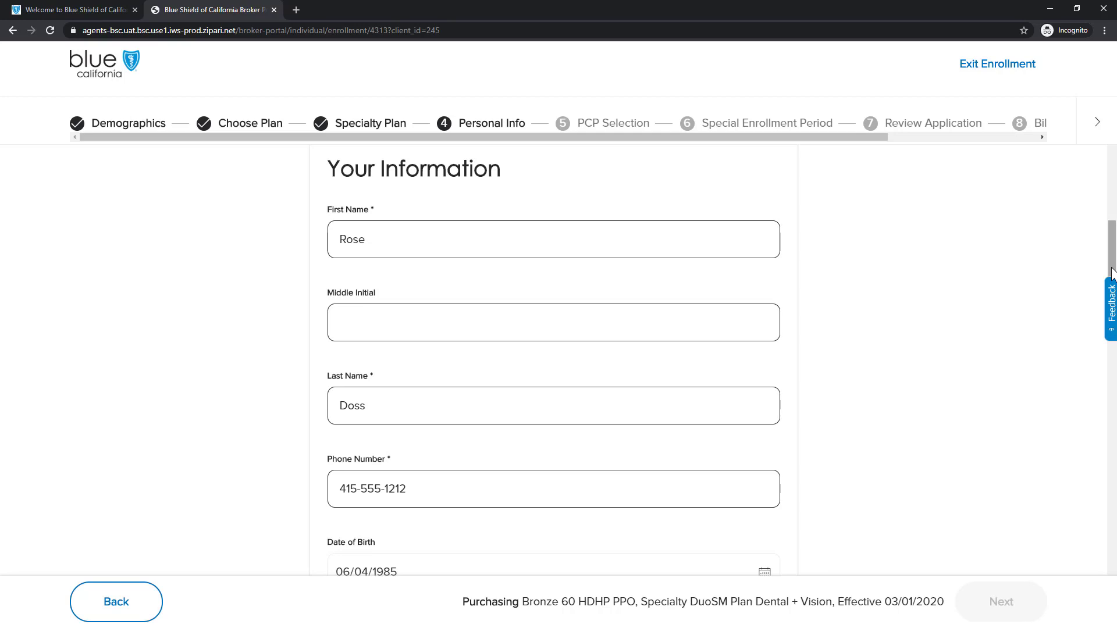
drag(1112, 272, 660, 374)
click(548, 248)
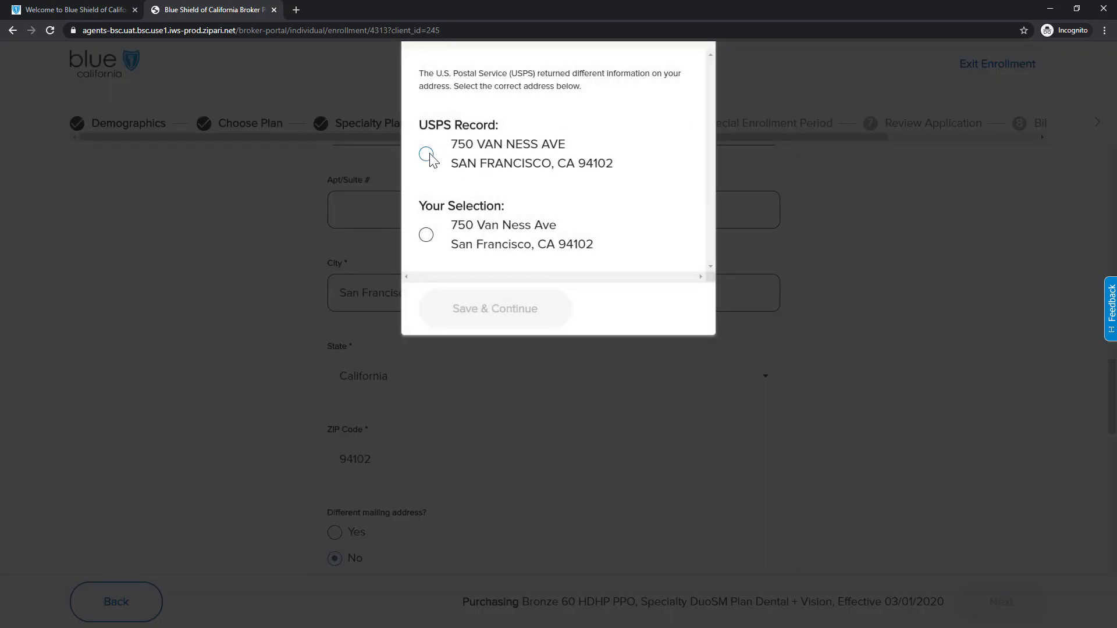
click(428, 155)
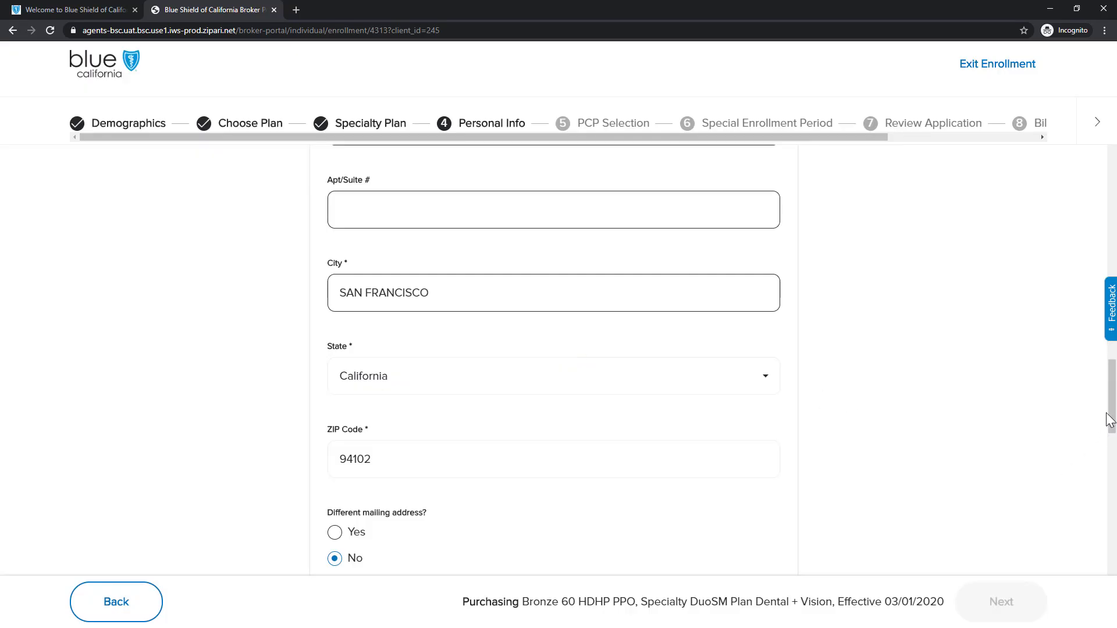
drag(1112, 419, 1111, 480)
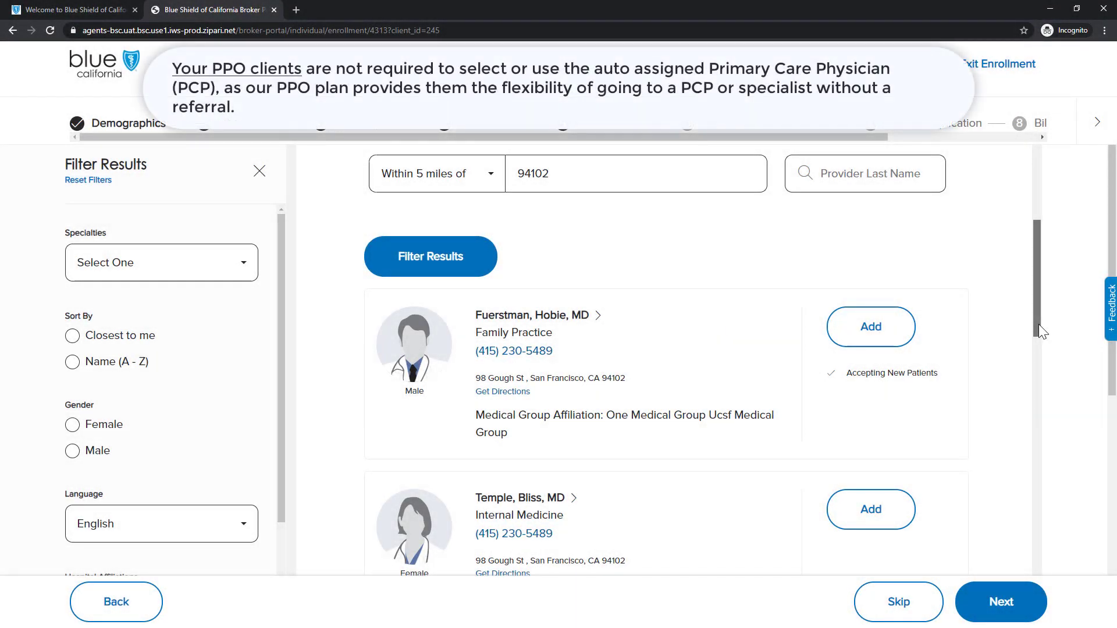
Step: Add the first listed family-practice doctor as PCP and continue to Special Enrollment Period
scroll(1038, 325, down, 1)
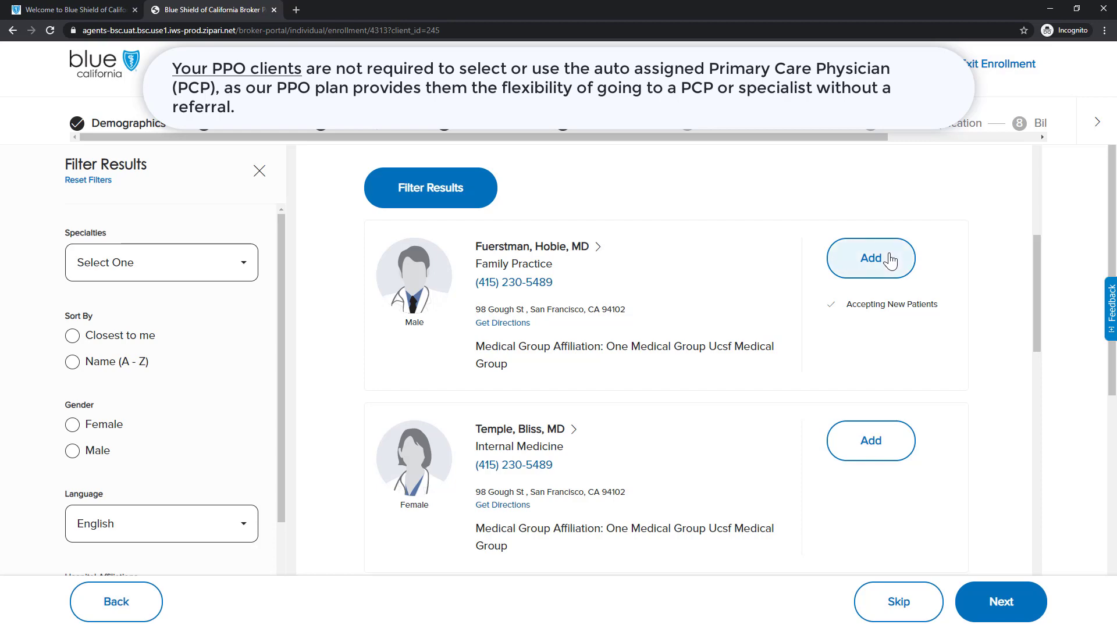
click(891, 259)
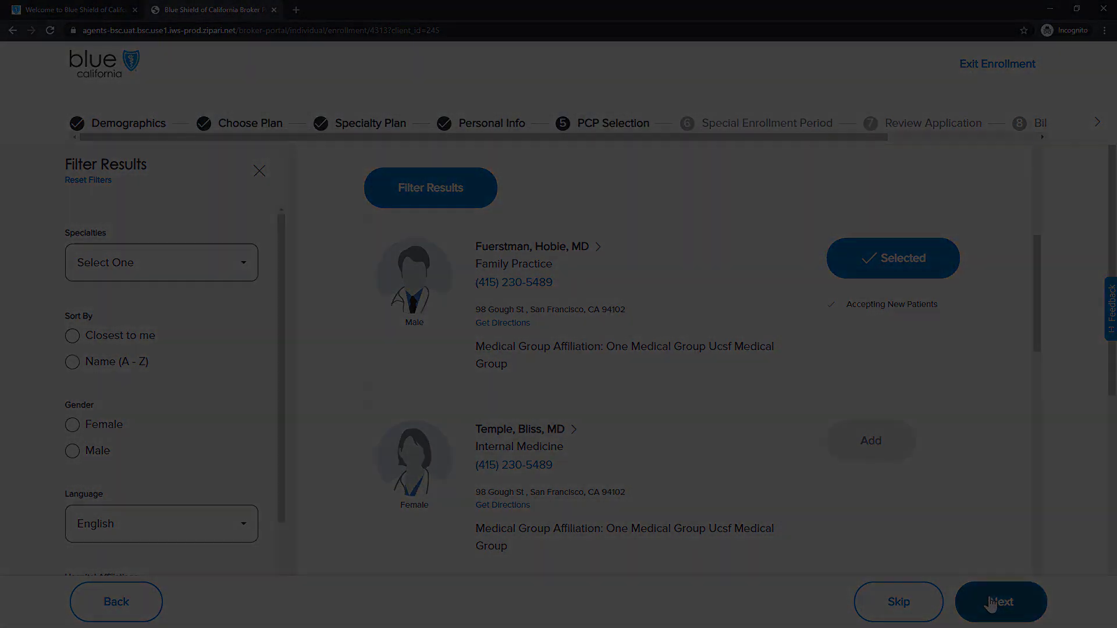
click(989, 601)
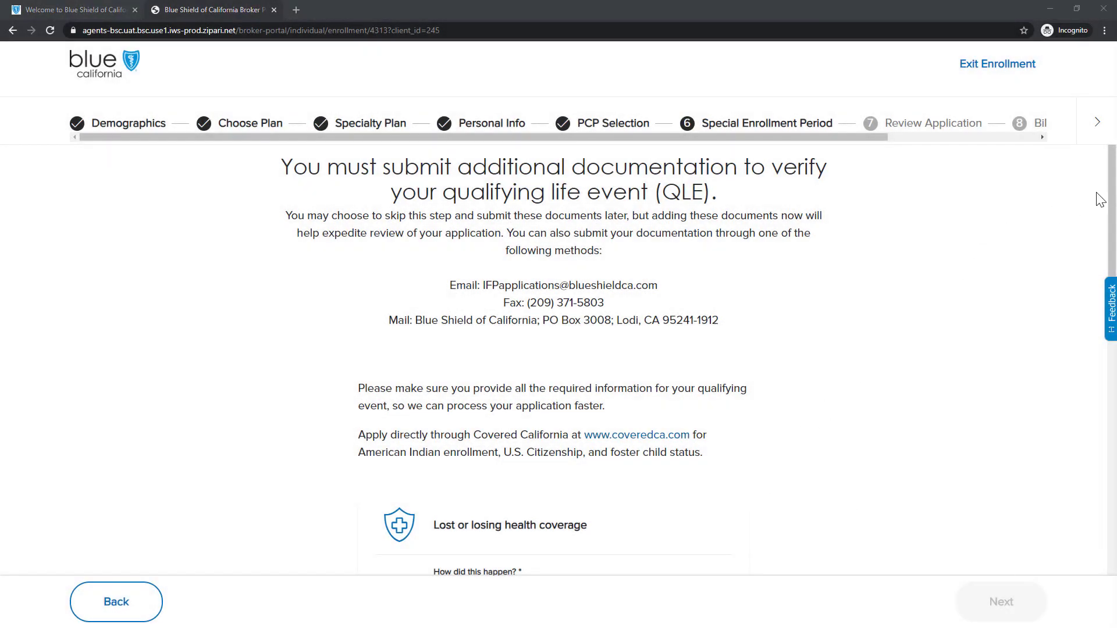
Step: Choose 'Change in job status' as how coverage was lost and continue to review
drag(1111, 210, 1093, 327)
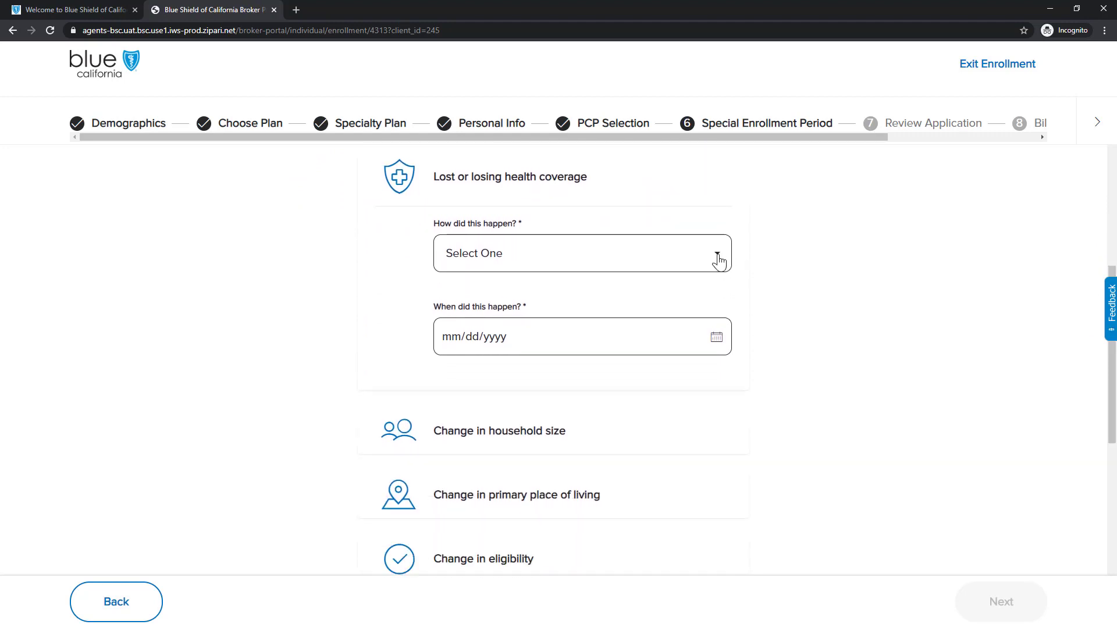
click(461, 260)
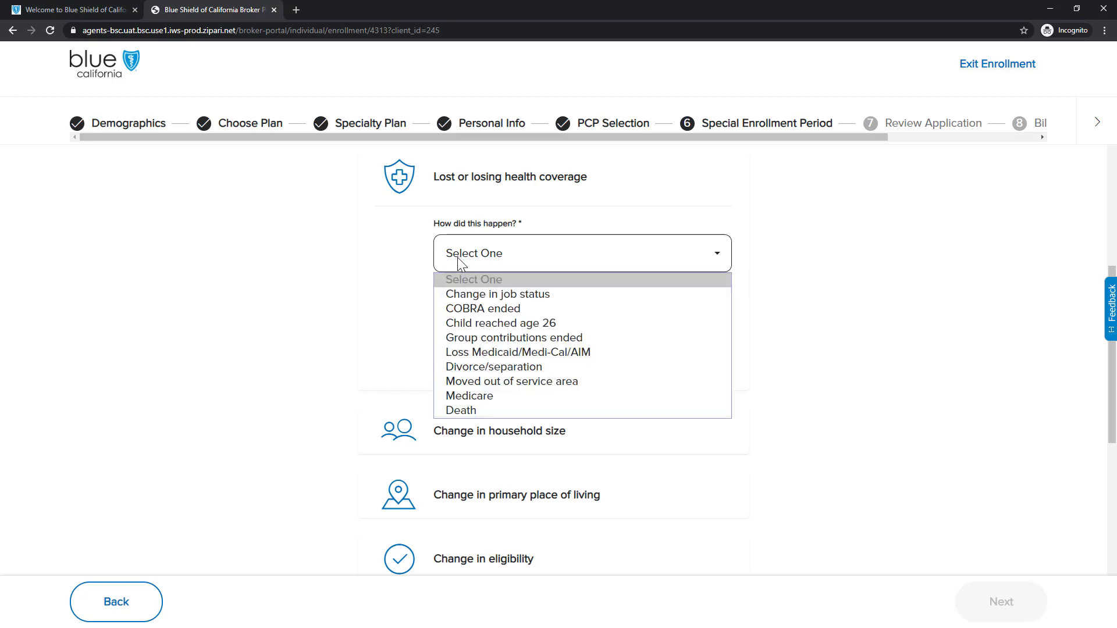
click(474, 293)
scroll(1100, 463, down, 3)
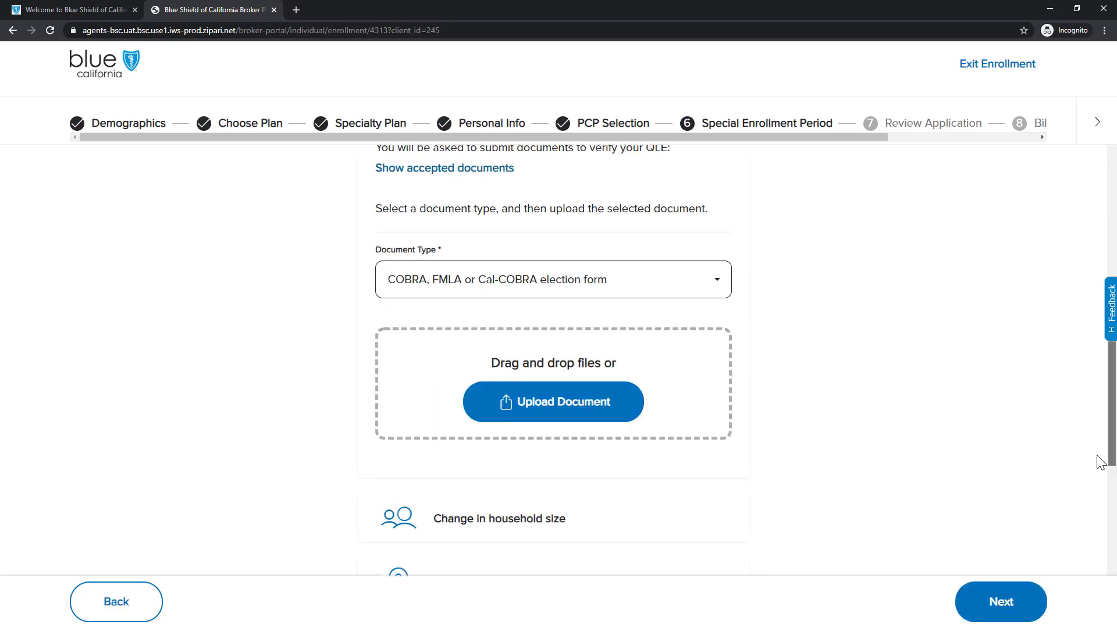
scroll(1100, 462, down, 3)
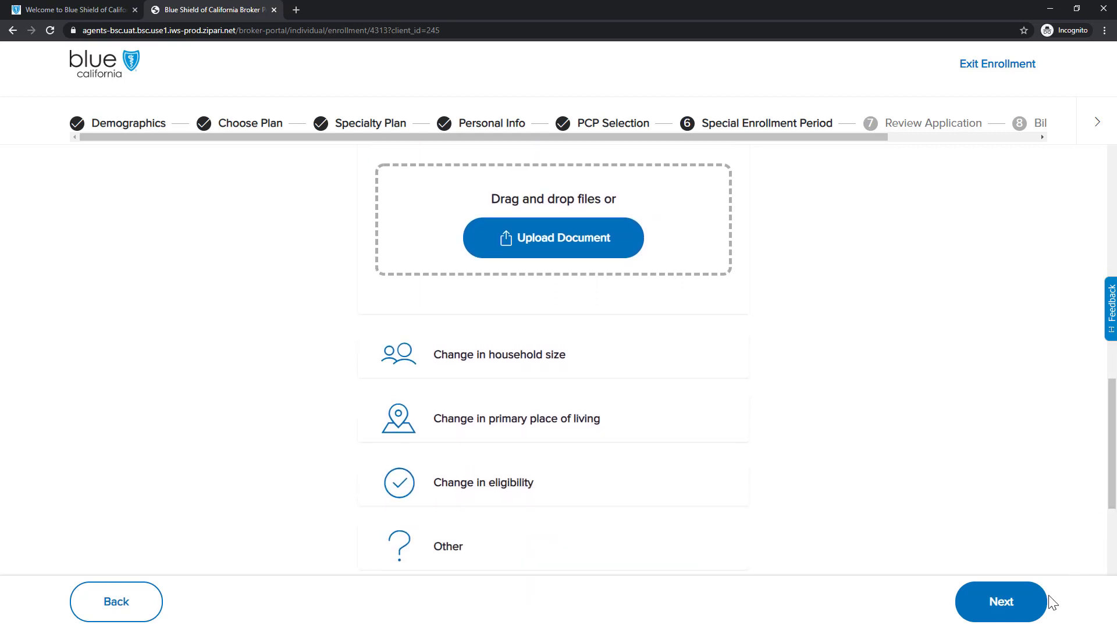
click(1015, 613)
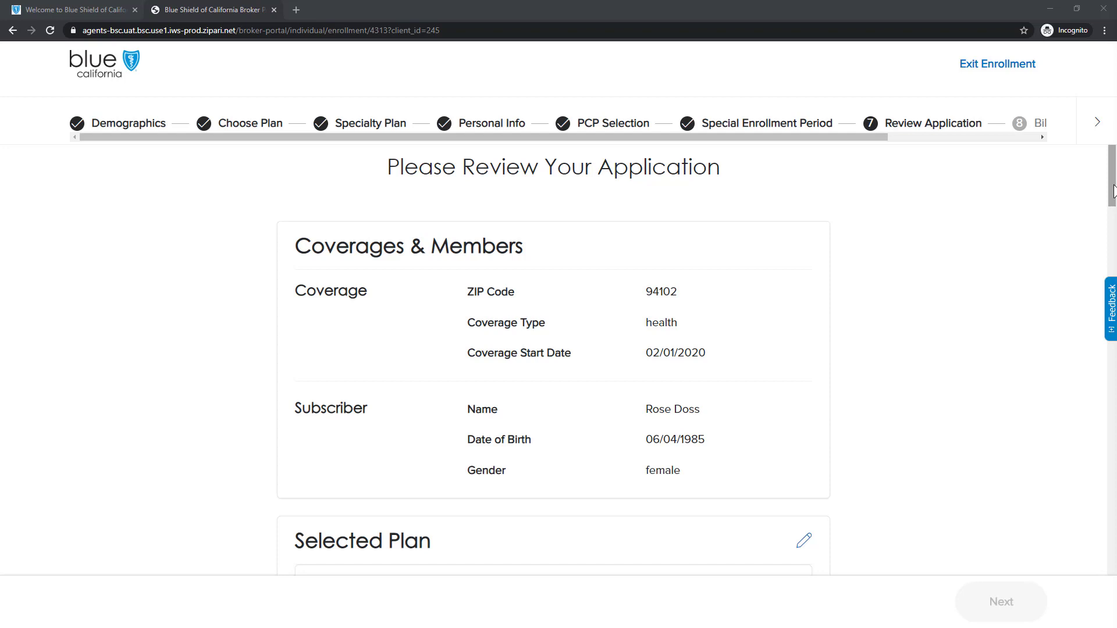
drag(1113, 189, 1073, 376)
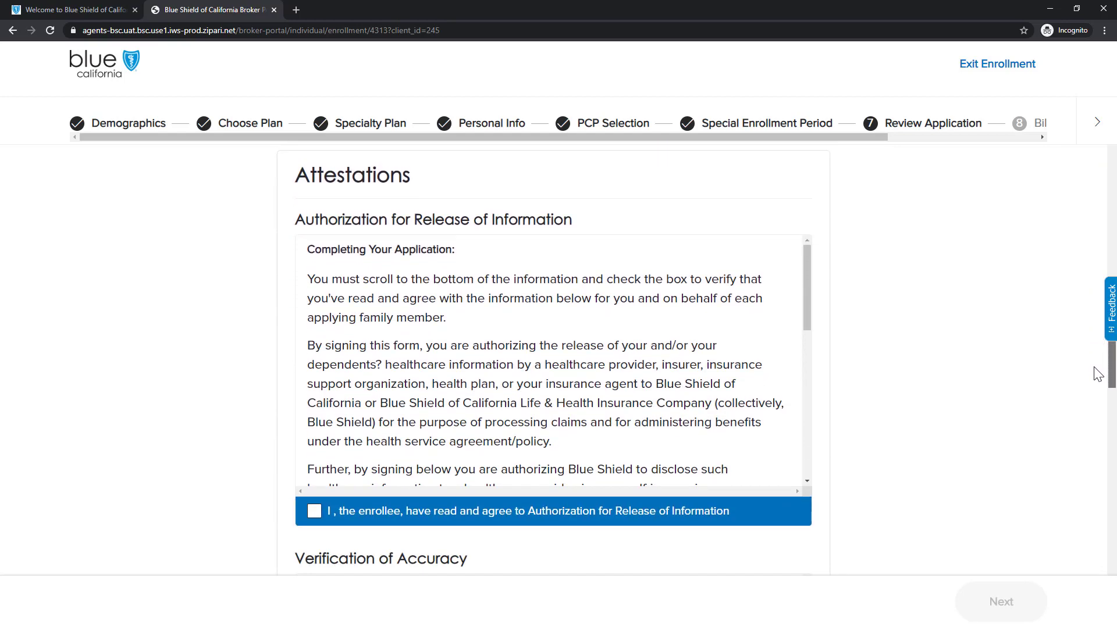
Step: Check the Authorization, Accuracy, Terms and SBC Acknowledgement attestation boxes
click(315, 512)
drag(1111, 383, 1112, 433)
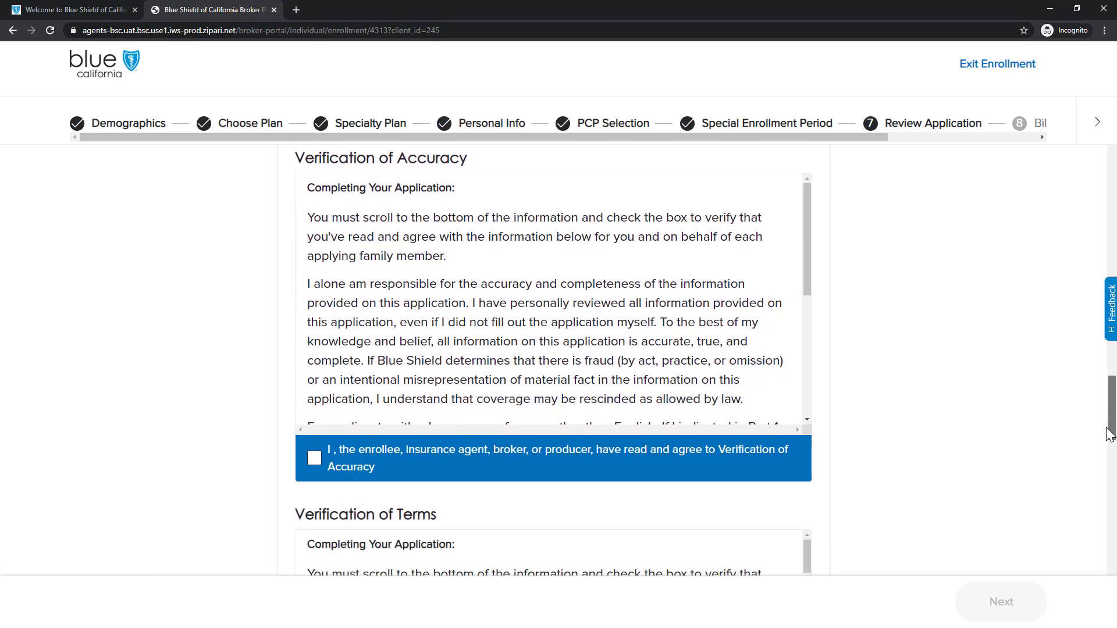
click(315, 460)
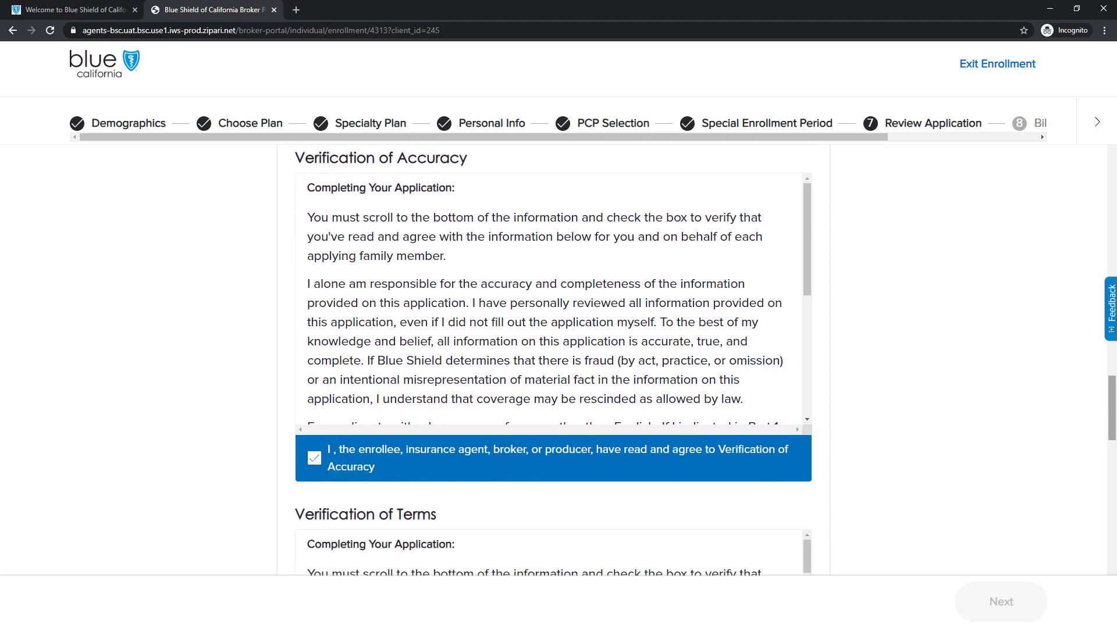
scroll(1111, 448, down, 5)
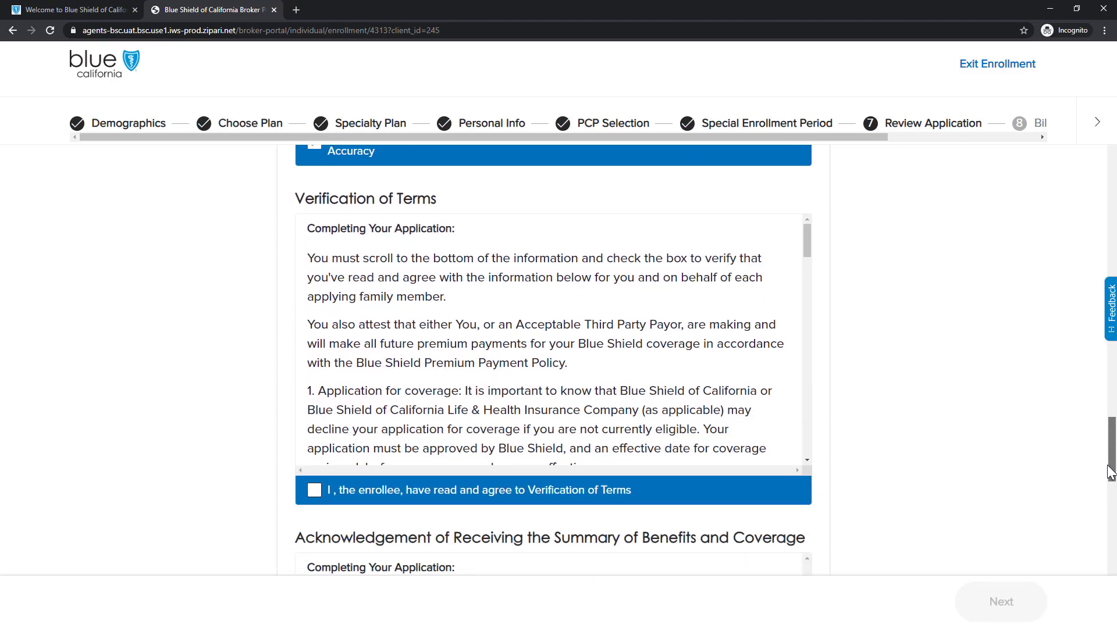
click(314, 490)
scroll(1108, 488, down, 5)
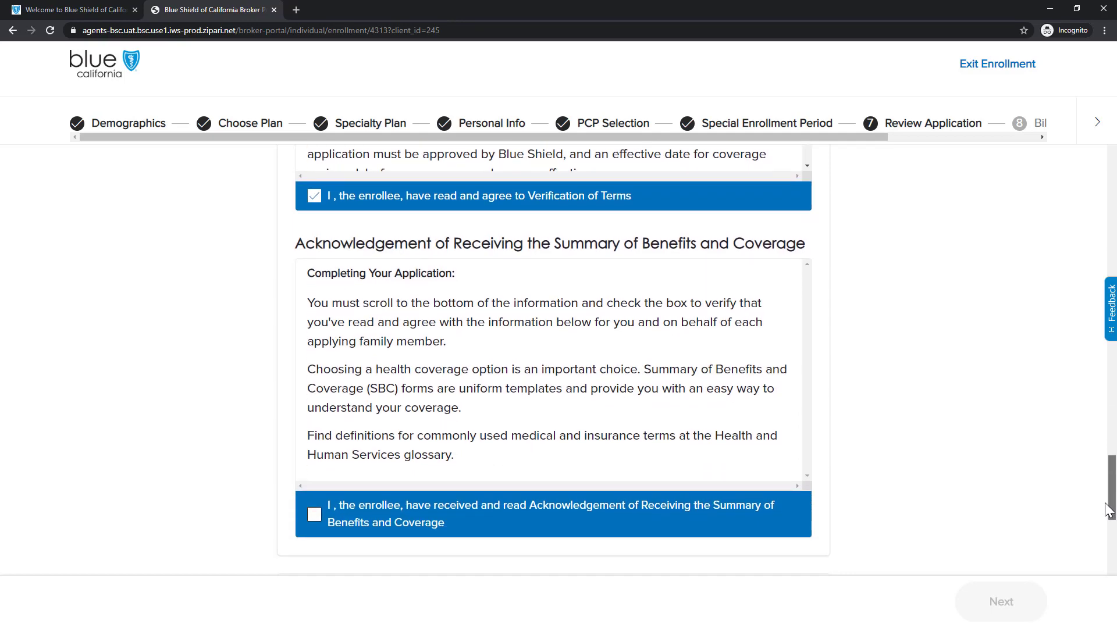
click(314, 515)
scroll(1111, 532, down, 6)
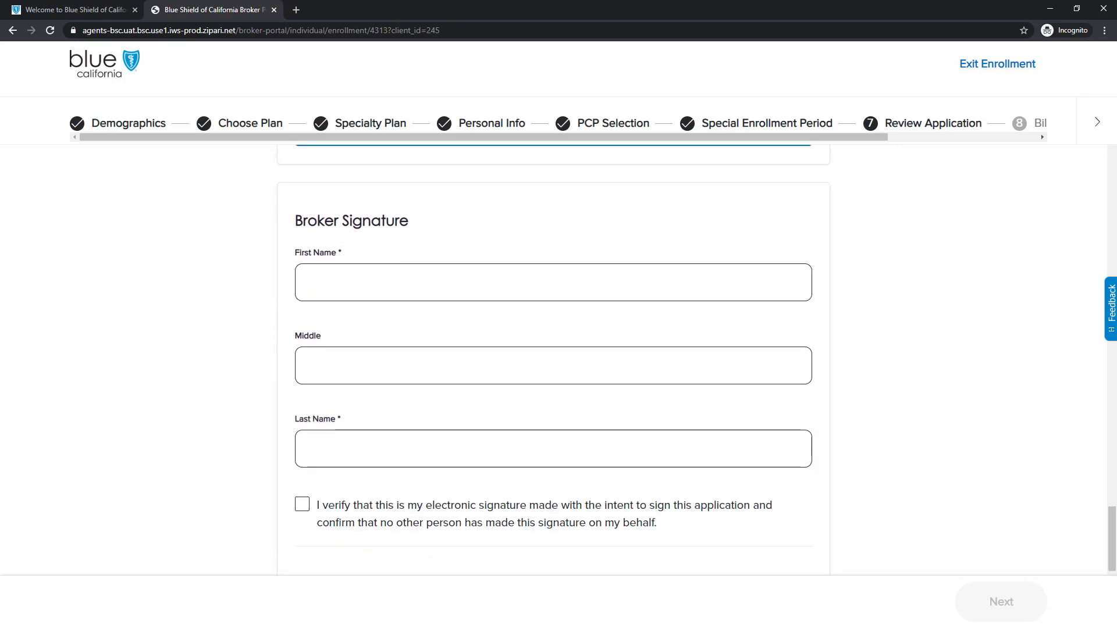
Step: Sign the application with the broker's name to reach the $532.92 payment form
click(336, 293)
text(Mary)
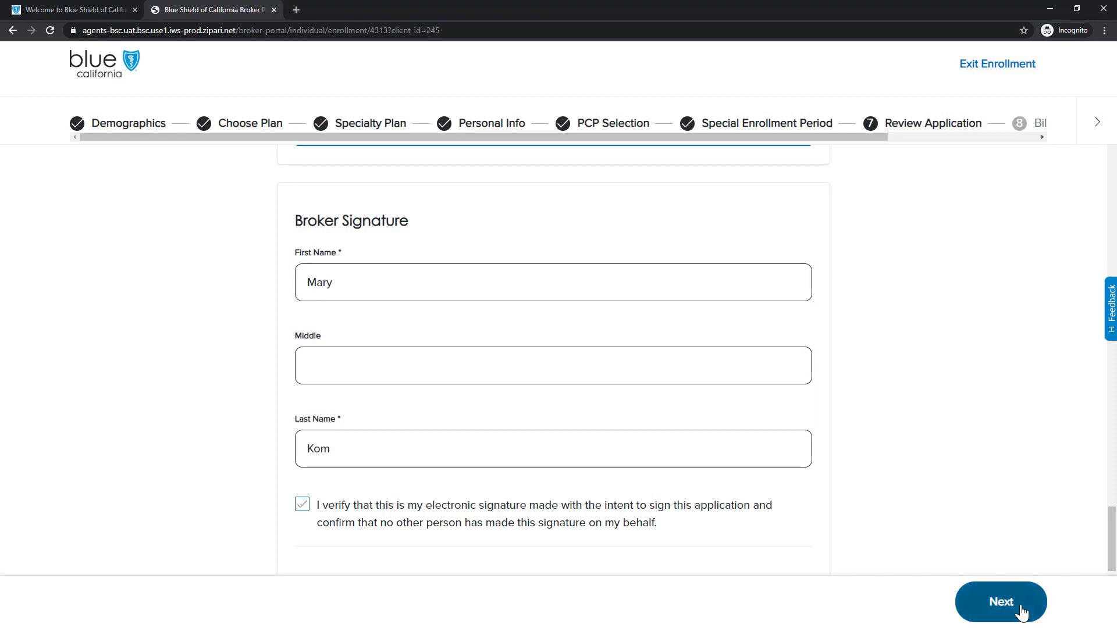
click(1024, 604)
scroll(1108, 230, down, 2)
drag(1109, 230, 1102, 283)
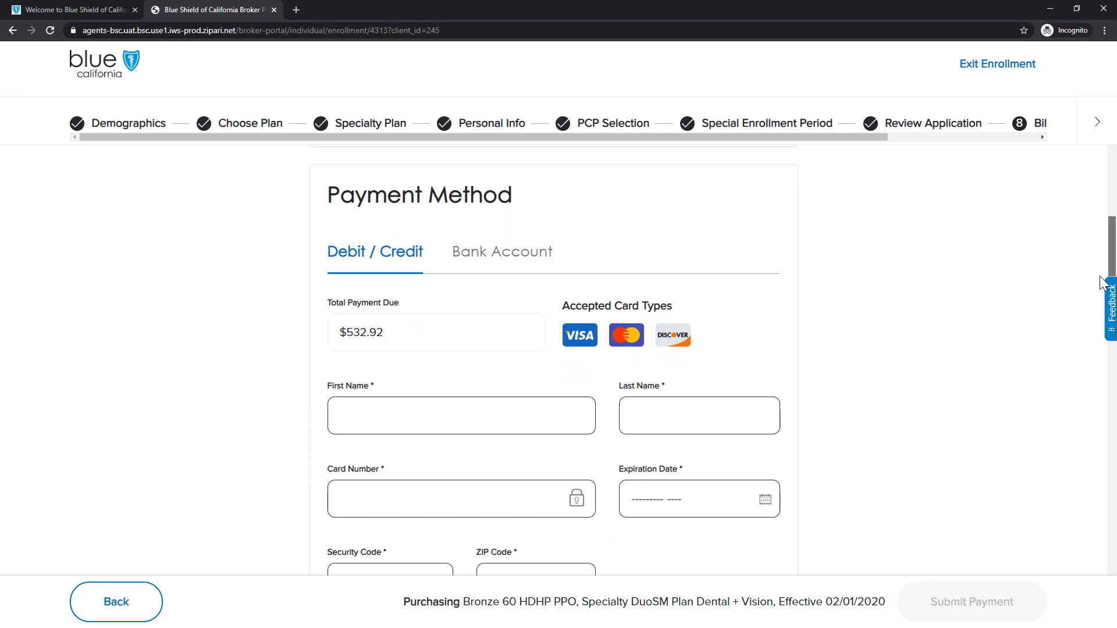
Step: Agree to the Payment Terms and Conditions on the payment form
drag(1101, 283, 1093, 402)
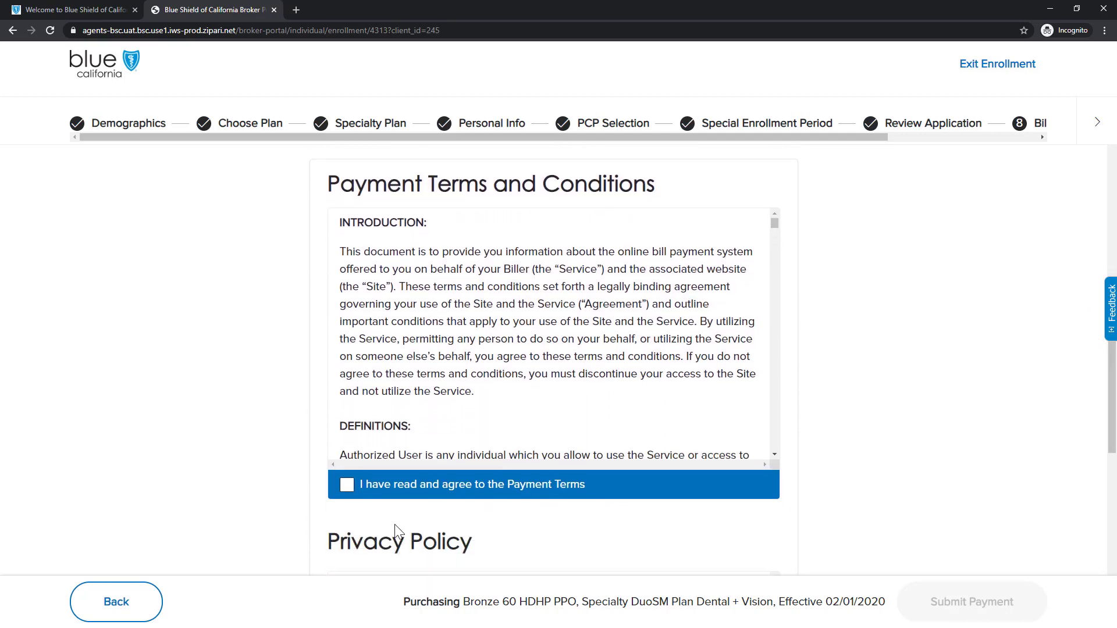
click(350, 490)
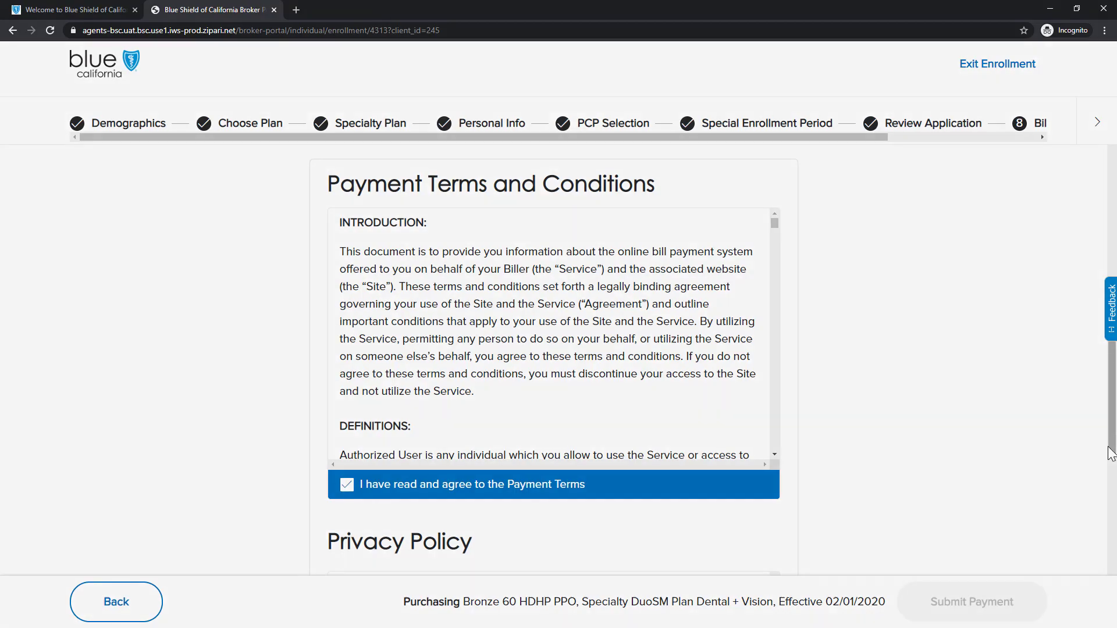
drag(1112, 440, 1108, 515)
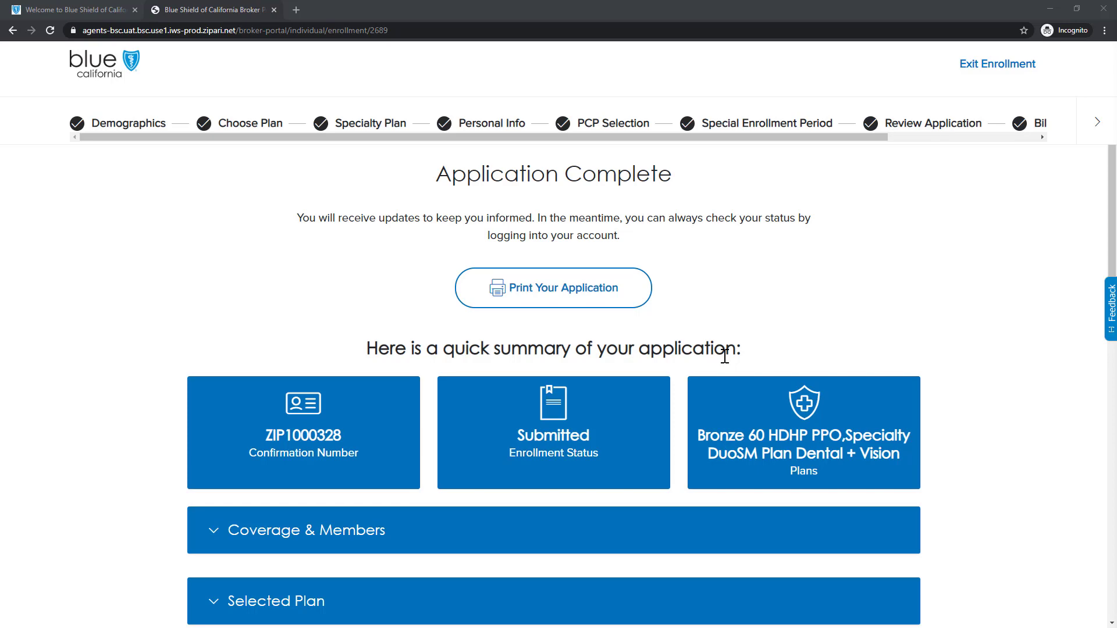
Step: Exit enrollment from the Application Complete page back to the broker dashboard
click(993, 70)
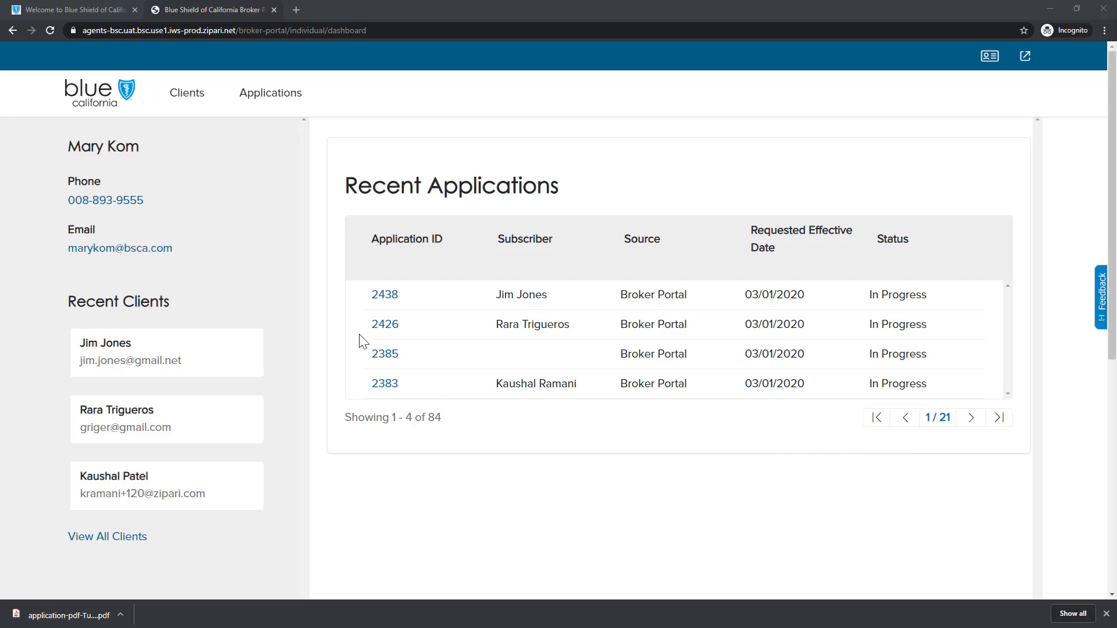
Step: Show the full Clients list with client IDs, contact details and creation dates
click(142, 543)
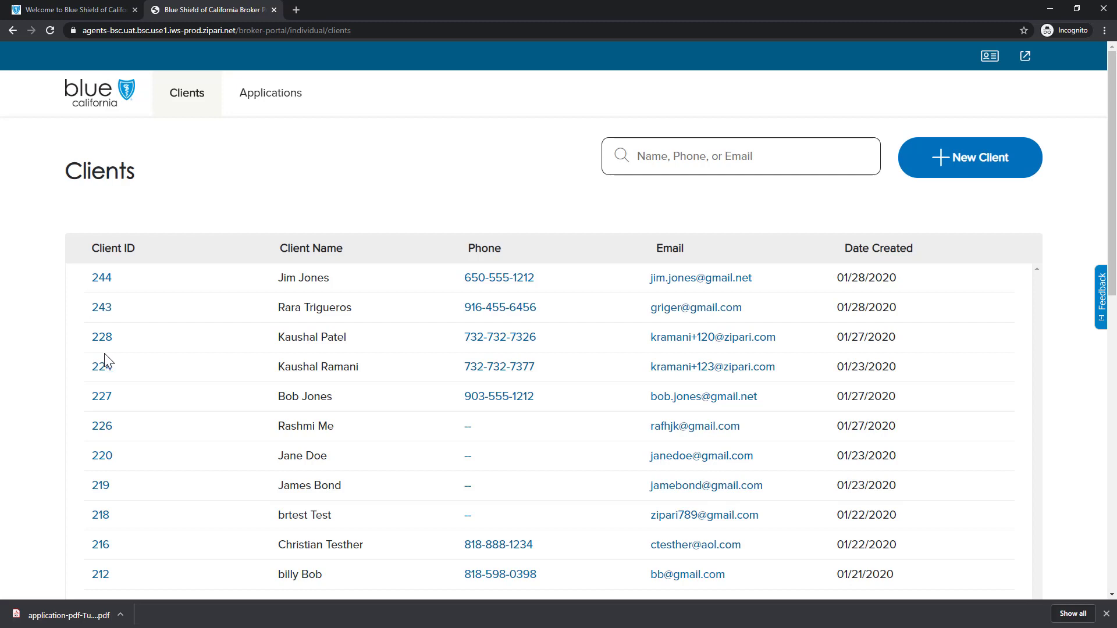
Step: Search the client list by last name and open the first matching client's details
click(652, 164)
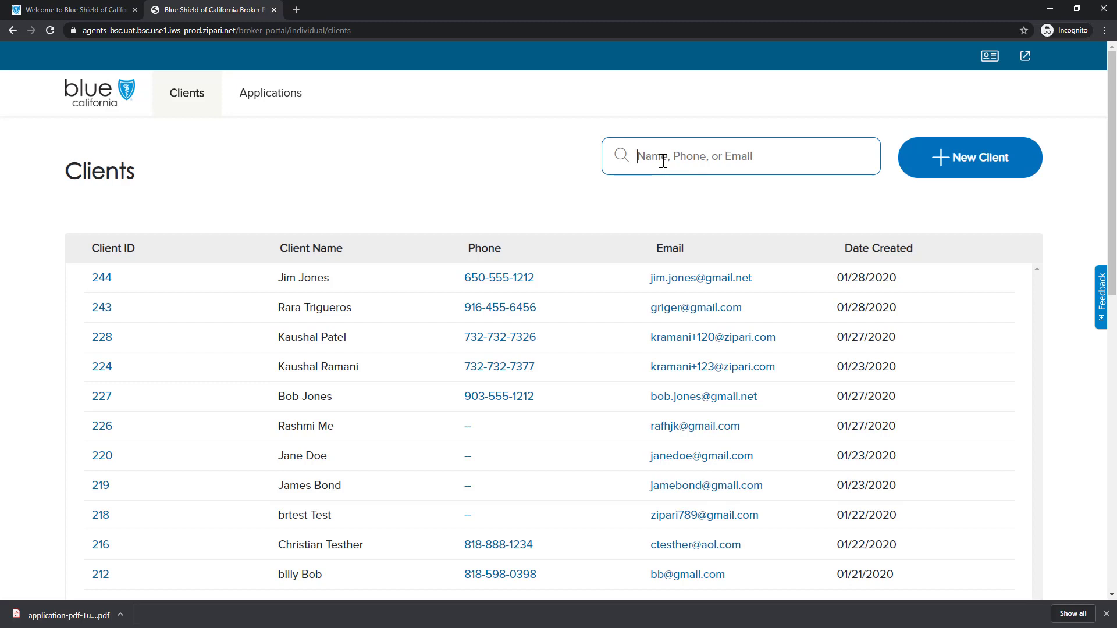
text(jones)
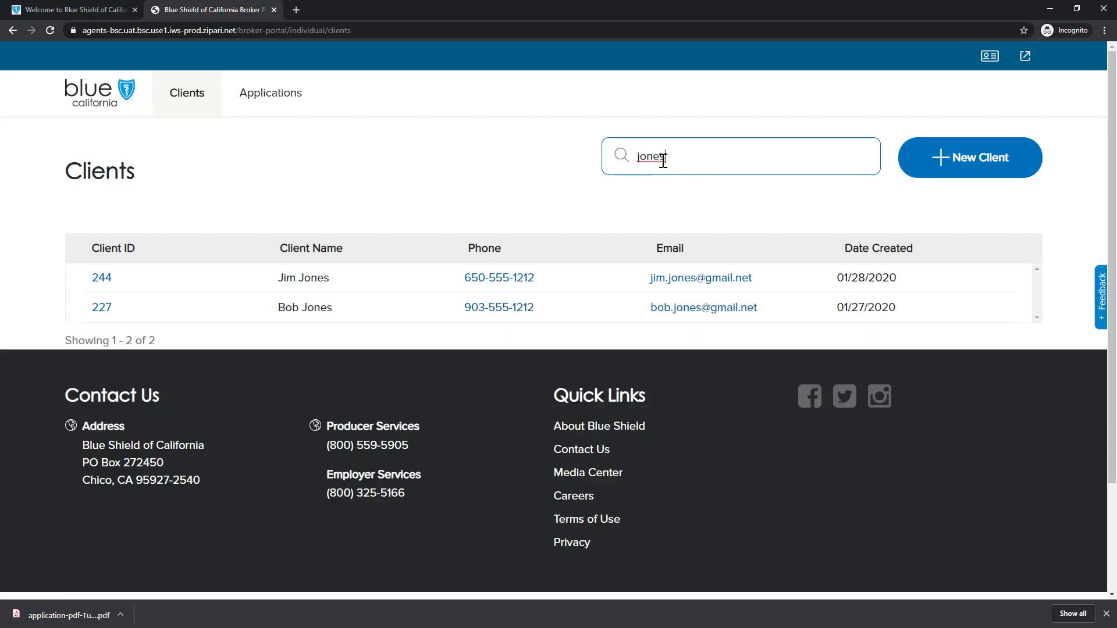
click(101, 280)
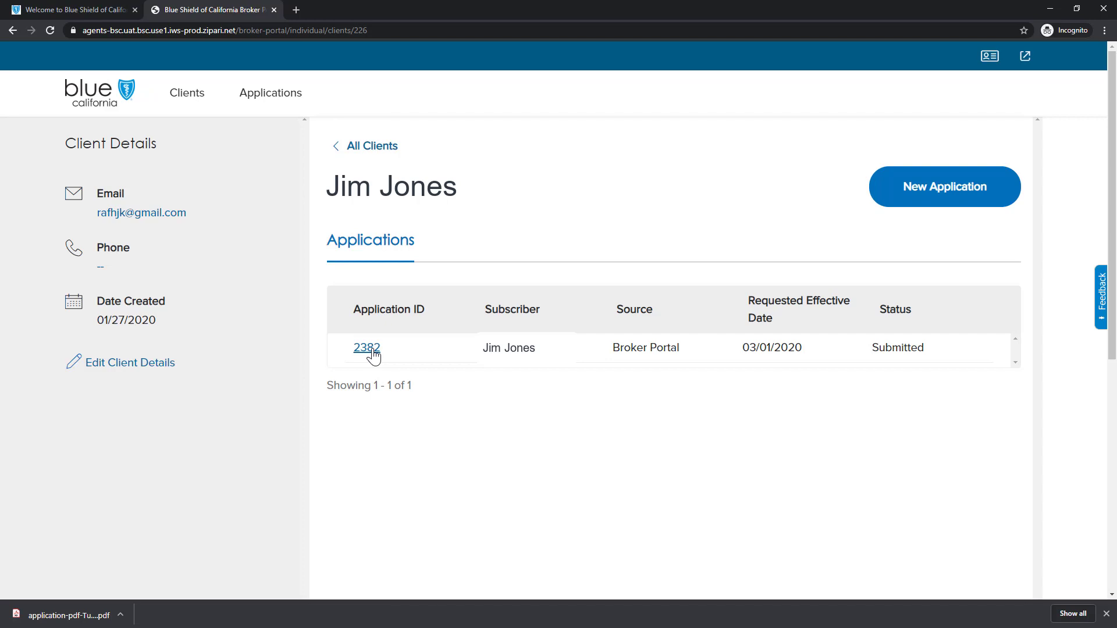
Step: Open the client's Submitted application effective 03/01/2020 to view its completion summary
click(372, 352)
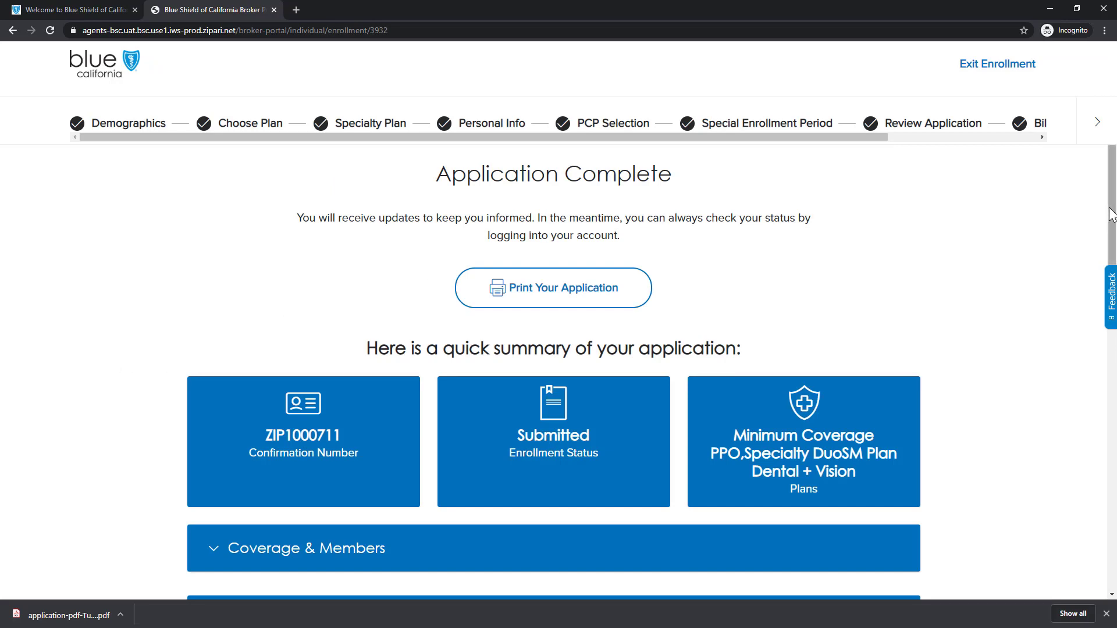
drag(1112, 214, 1112, 214)
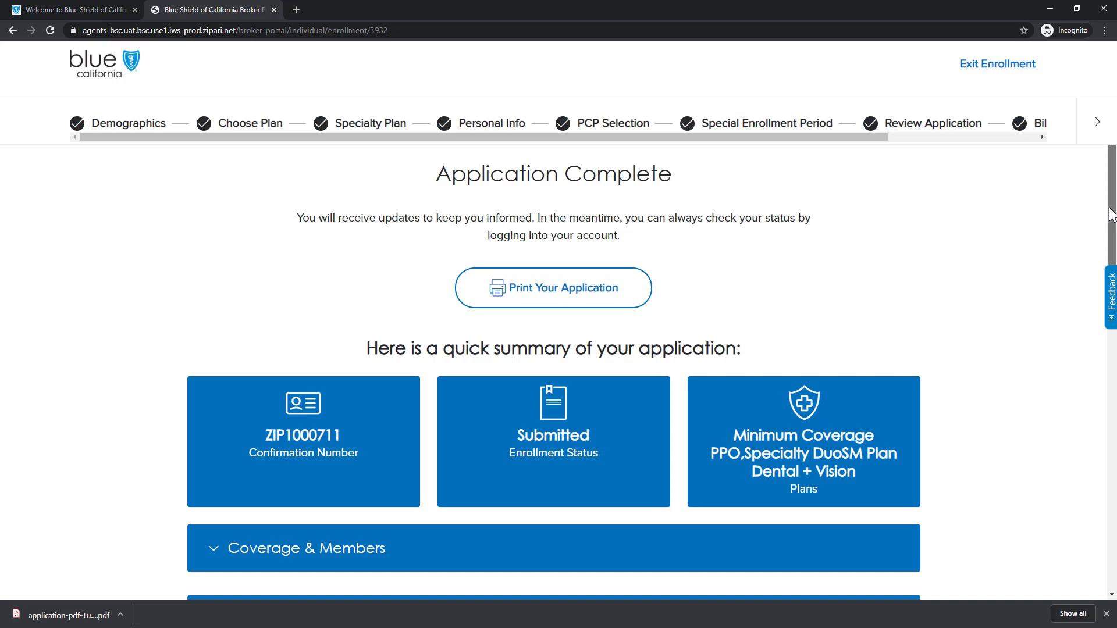